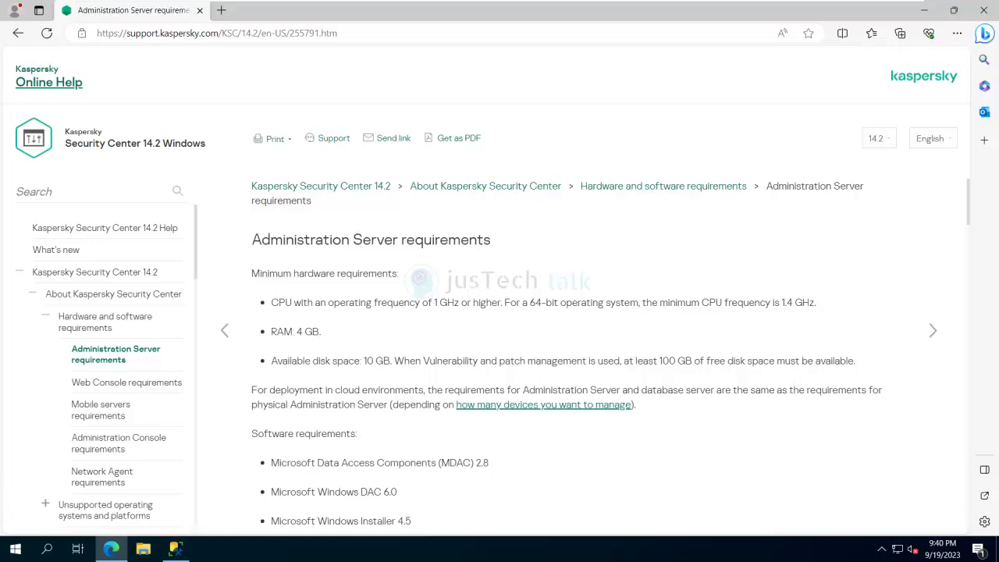
Select the help page path in the browser's web address.
left_click_drag(337, 33, 223, 33)
Trim the address to support.kaspersky.com, load it, and open Online Help for business products.
key("BackSpace")
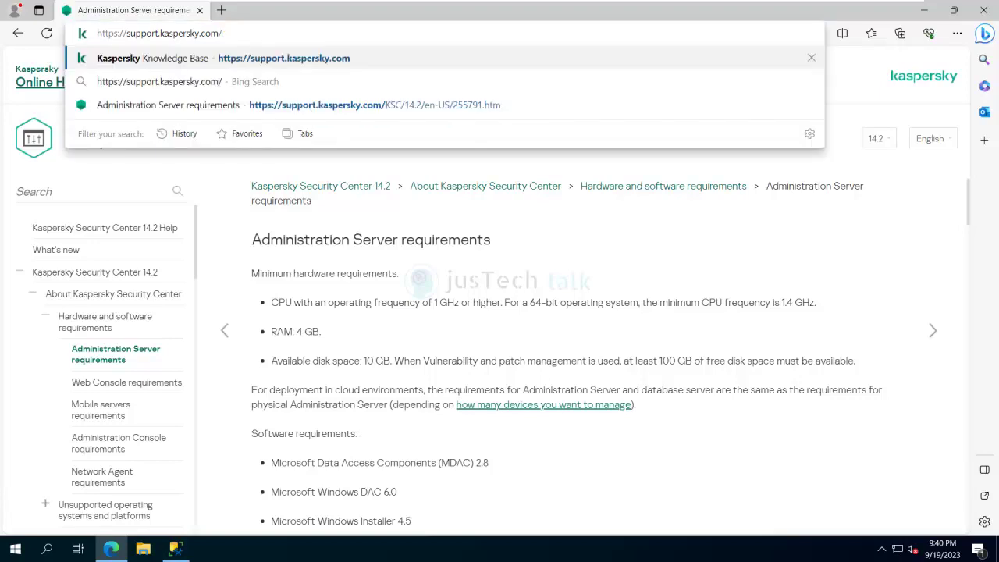
key("Return")
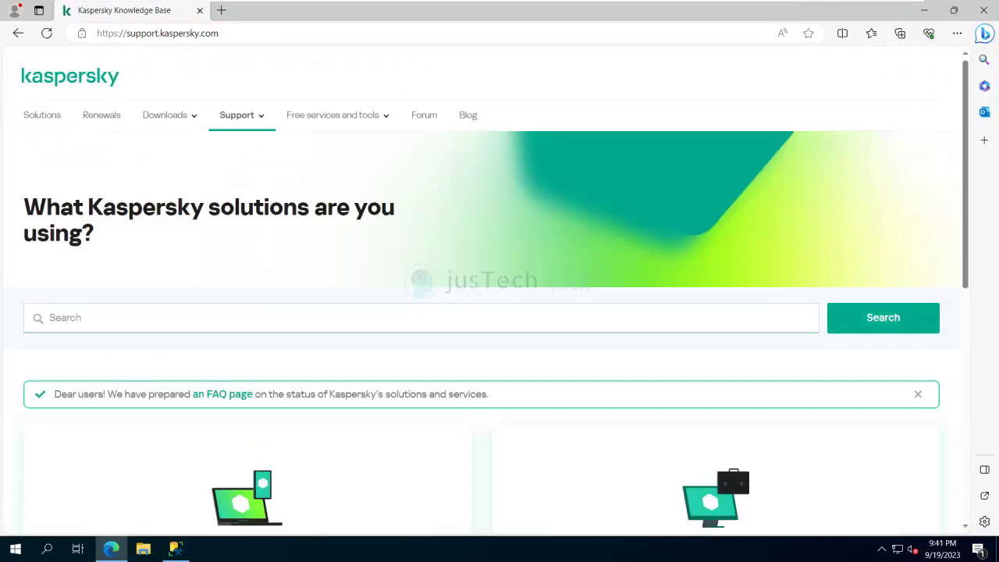
scroll(495, 289, "down", 6)
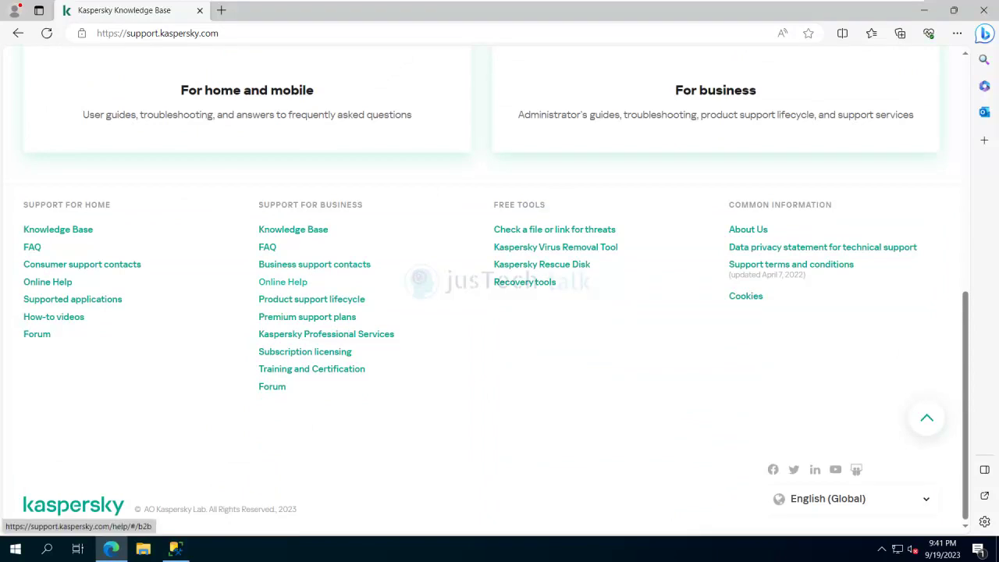
left_click(283, 281)
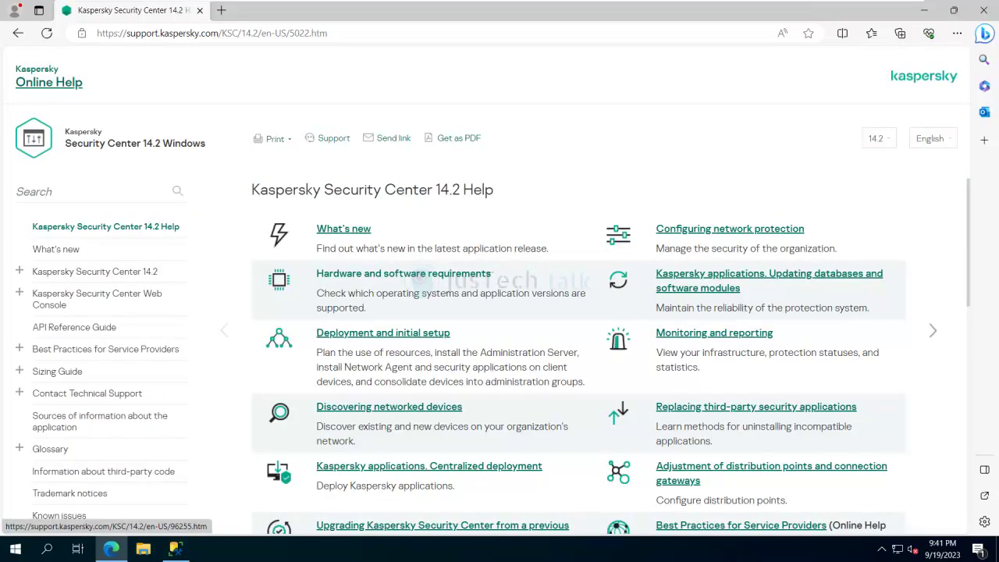
Review the Administration Server requirements (1 GHz CPU, 4 GB RAM, 10 GB disk) under Hardware and software requirements.
left_click(404, 273)
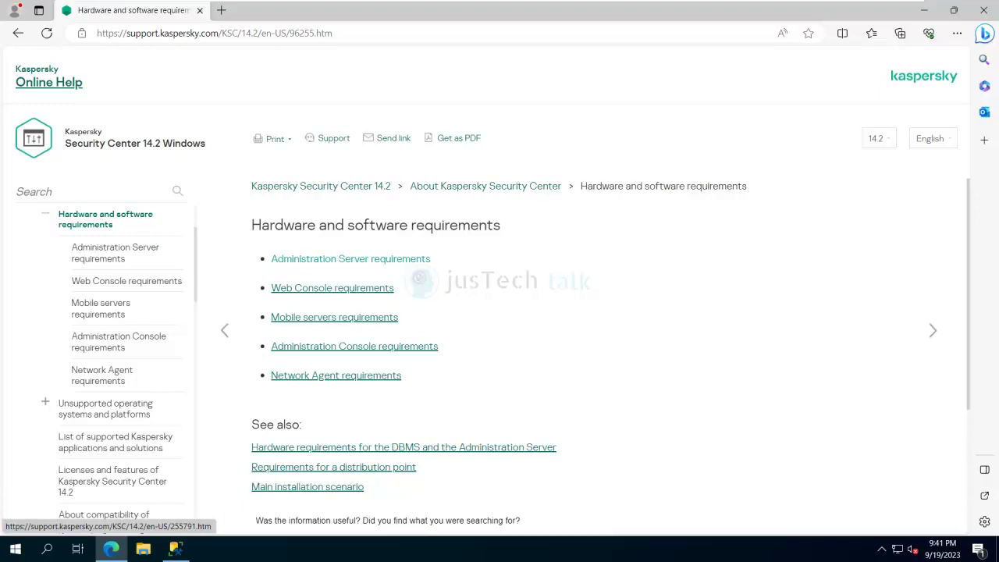
left_click(351, 259)
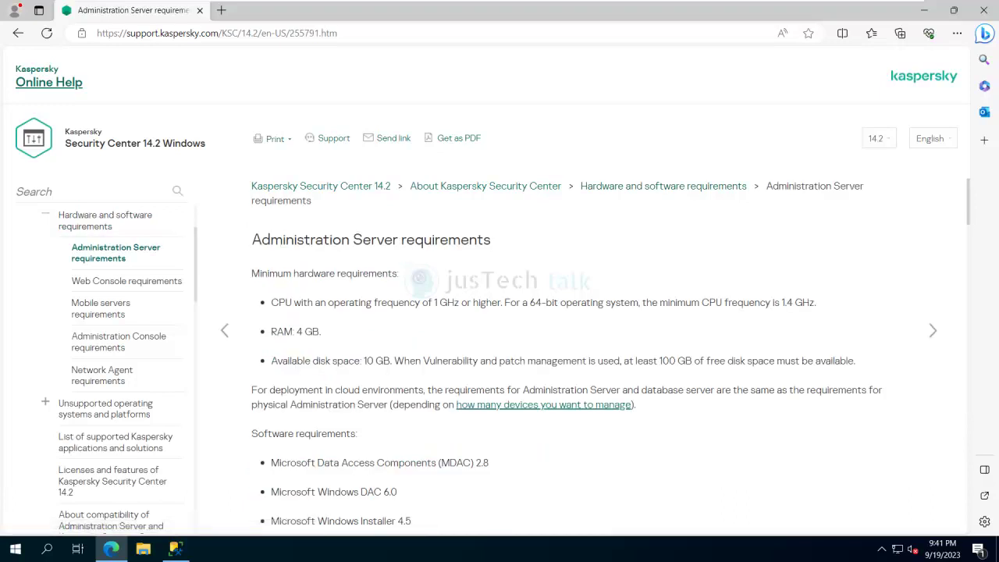
scroll(574, 351, "down", 2)
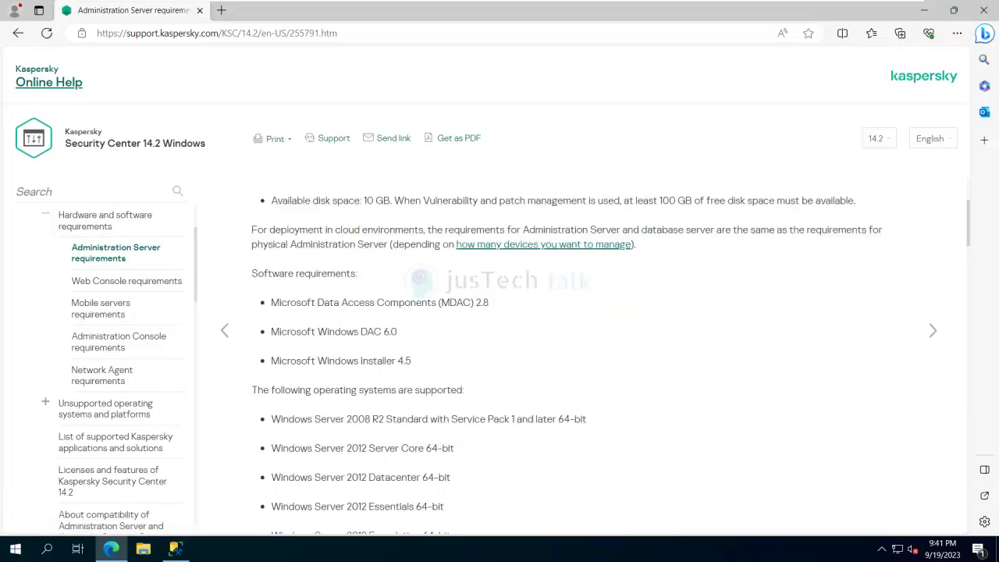
scroll(574, 352, "down", 1)
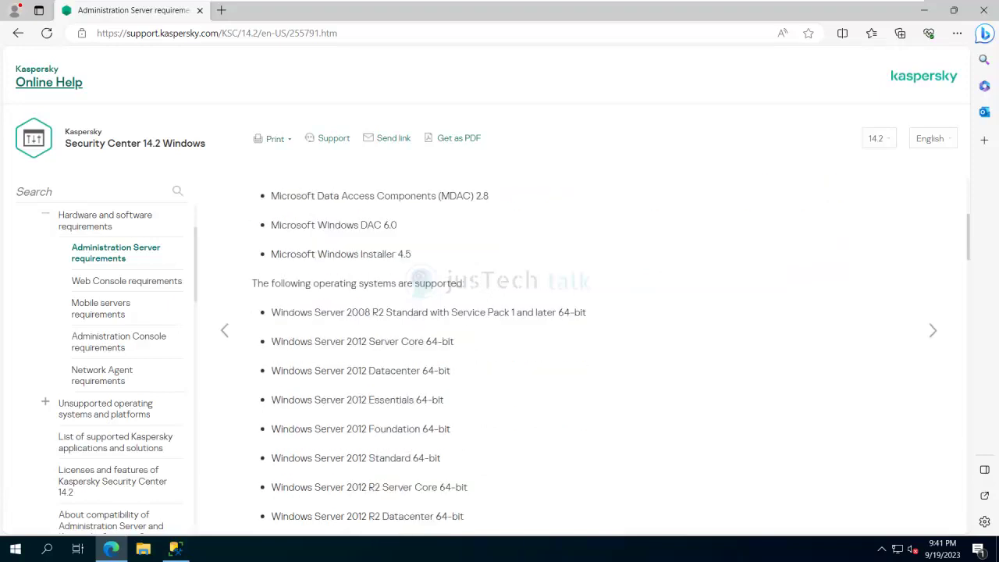
scroll(574, 351, "down", 5)
scroll(574, 352, "down", 10)
scroll(574, 351, "down", 5)
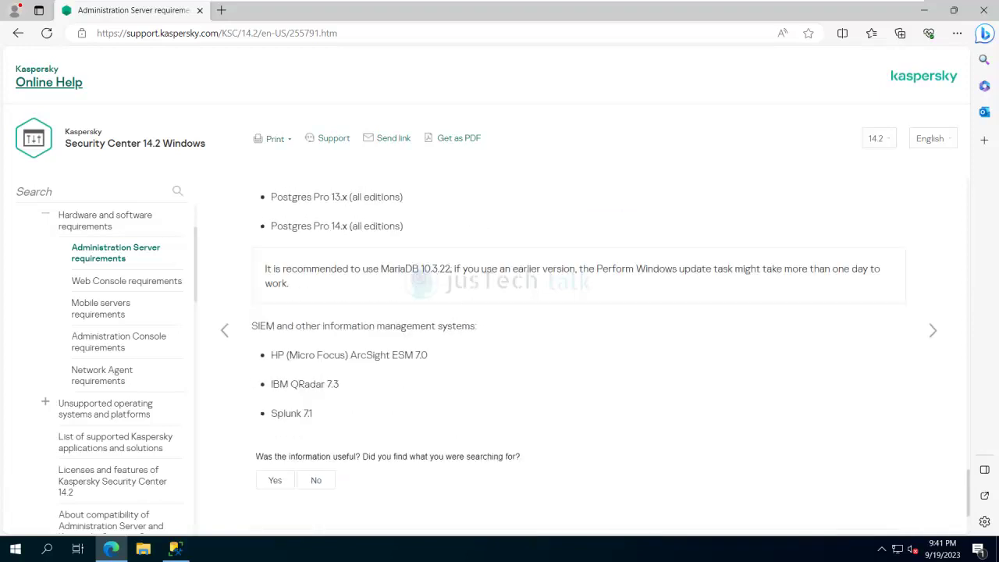
scroll(574, 351, "up", 20)
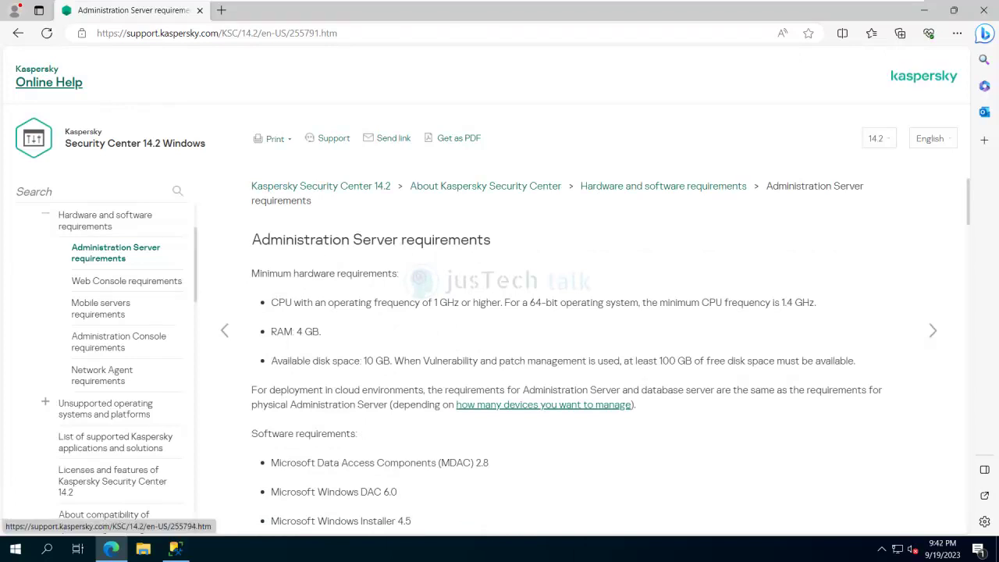
View the Web Console requirements, then go back five pages to the Knowledge Base home.
left_click(126, 280)
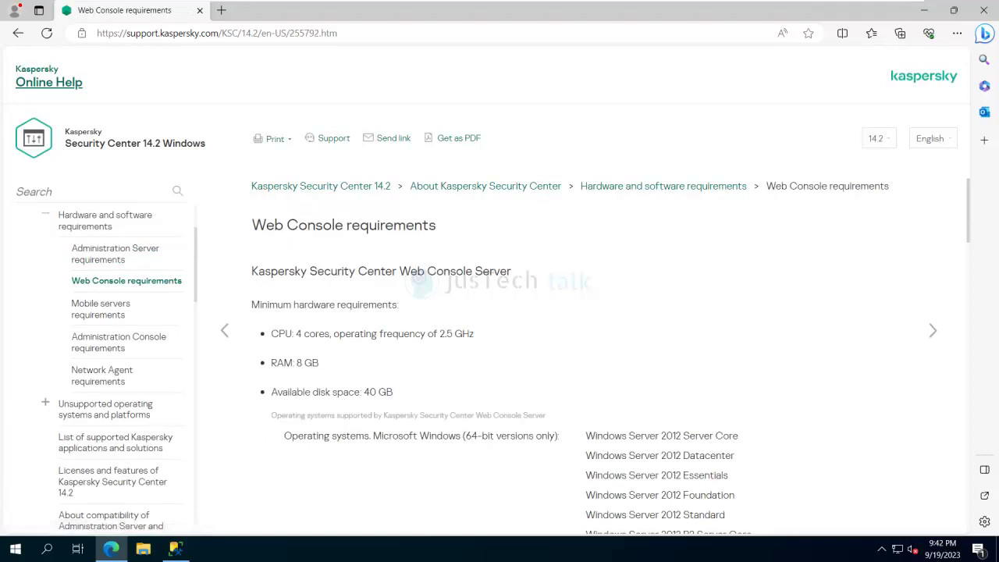
left_click(18, 33)
left_click(18, 33)
left_click(18, 33)
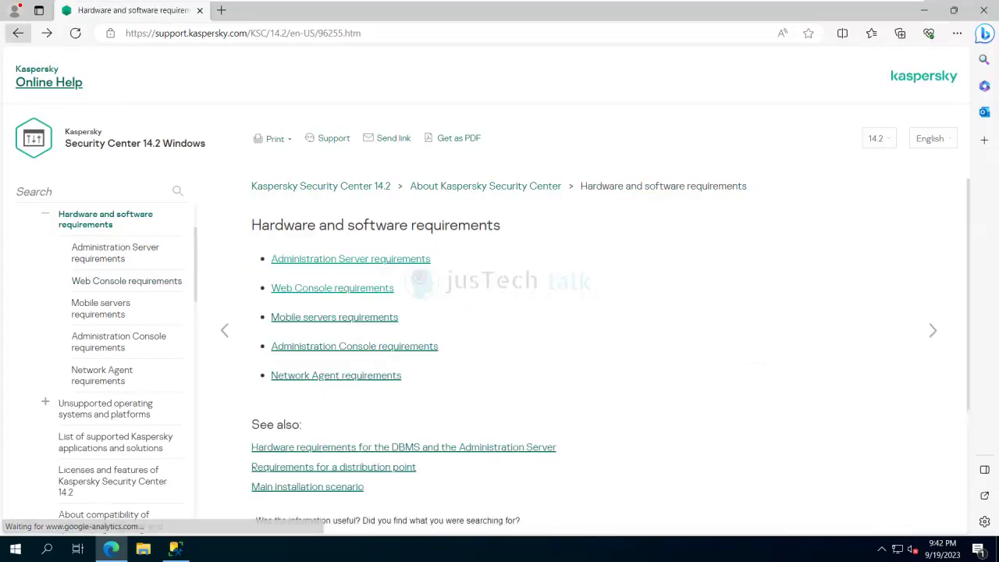
left_click(18, 33)
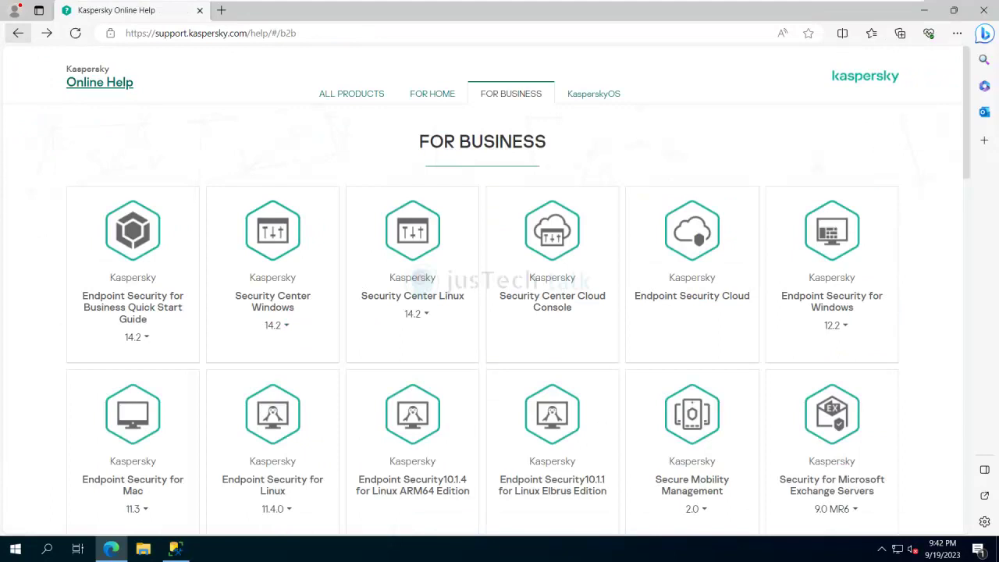
left_click(18, 33)
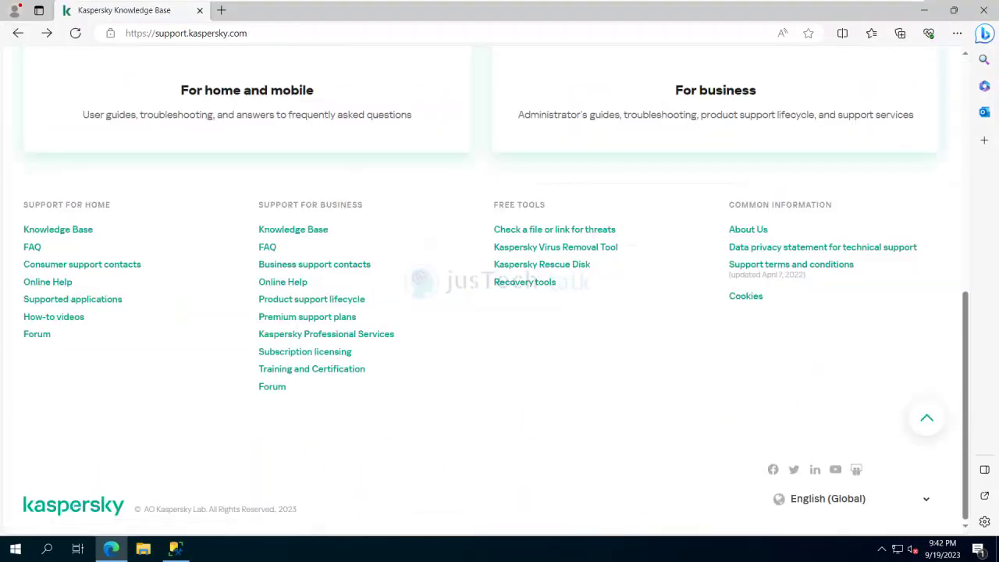
Open the business solutions downloads in a new tab and scroll through the product list.
mouse_move(164, 115)
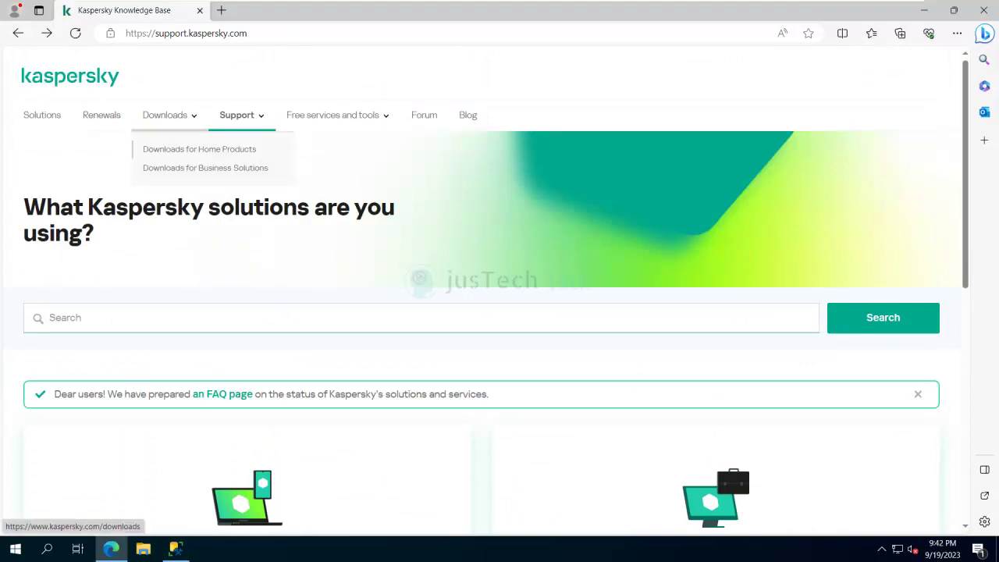
left_click(205, 168)
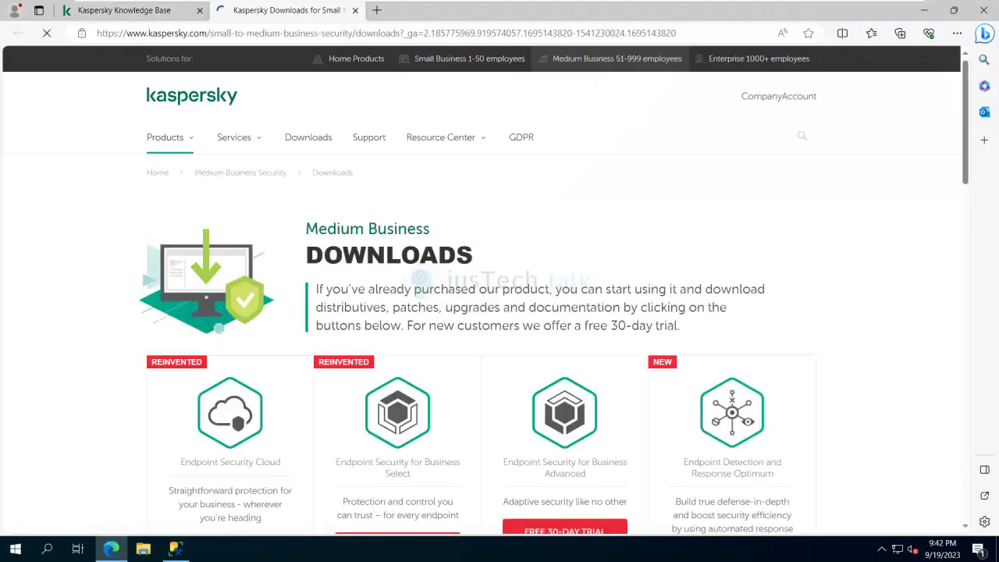
scroll(500, 313, "down", 3)
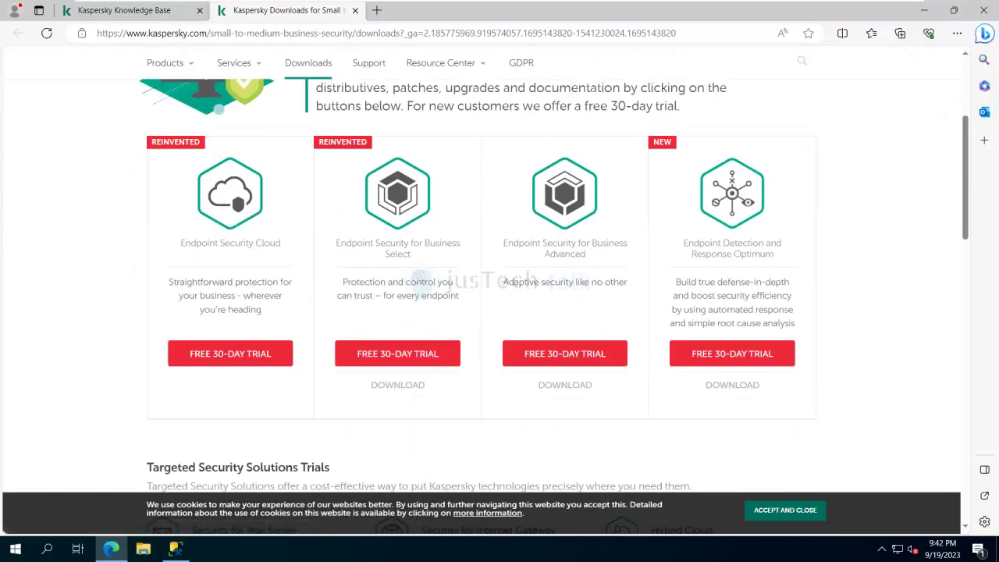
scroll(398, 312, "down", 1)
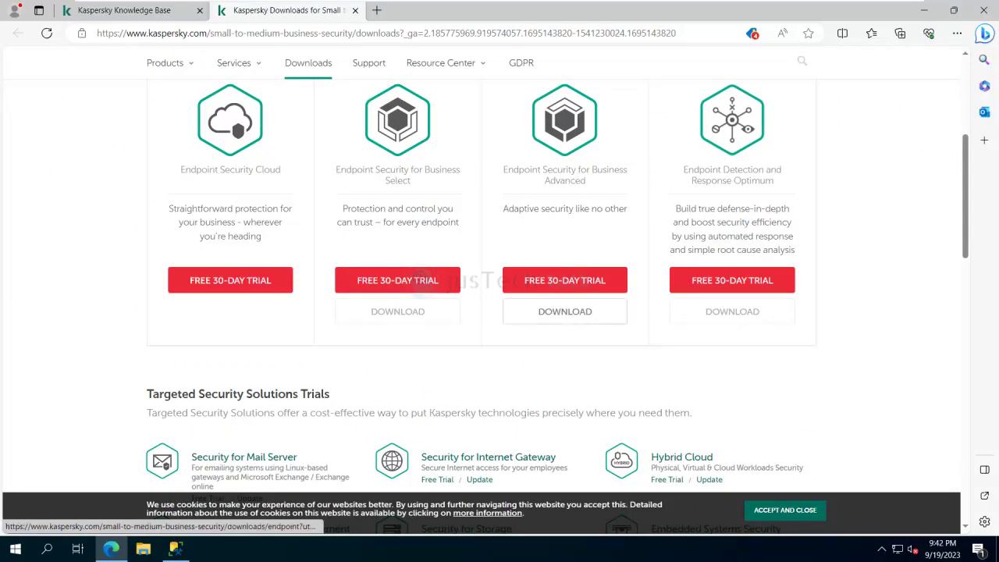
Open Endpoint Security for Business Advanced downloads and locate the Security Center 14.2.0.26967 Windows Full distributive.
left_click(565, 311)
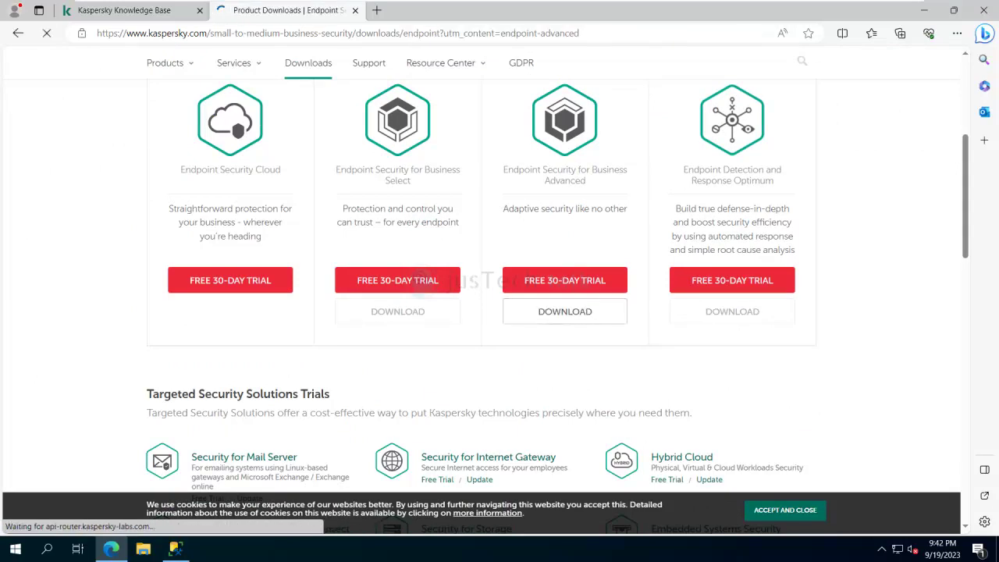
scroll(500, 313, "down", 3)
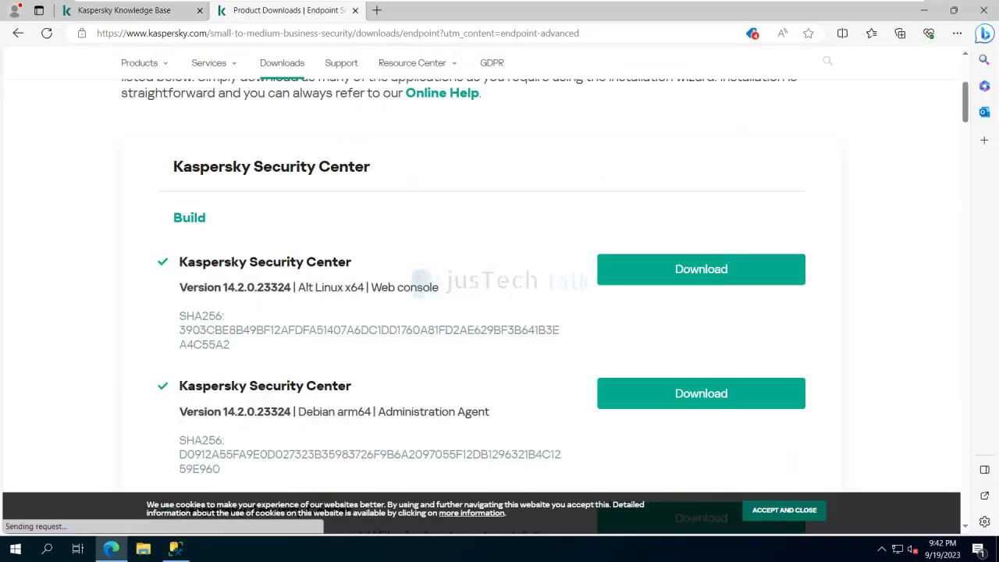
scroll(500, 313, "down", 1)
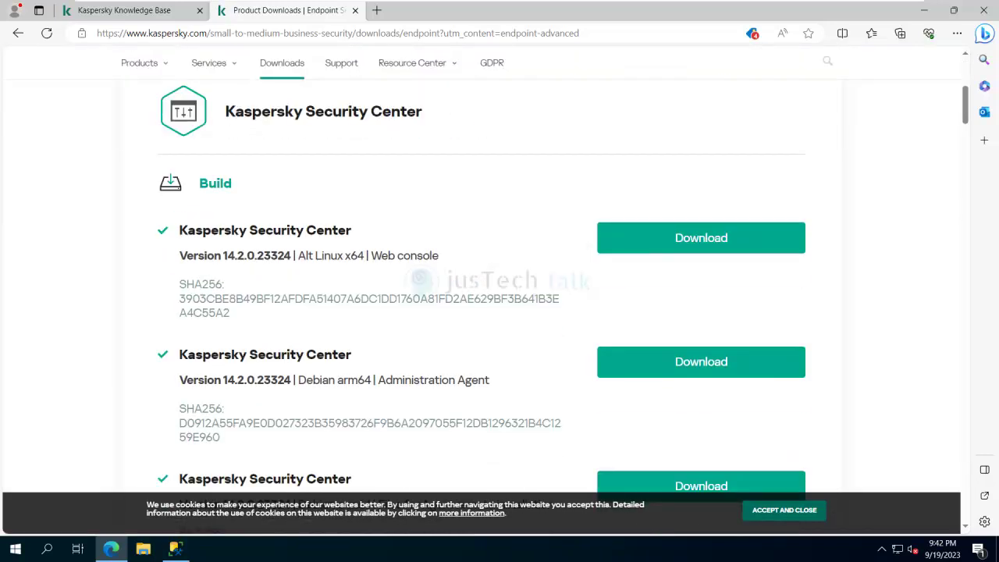
scroll(500, 312, "down", 3)
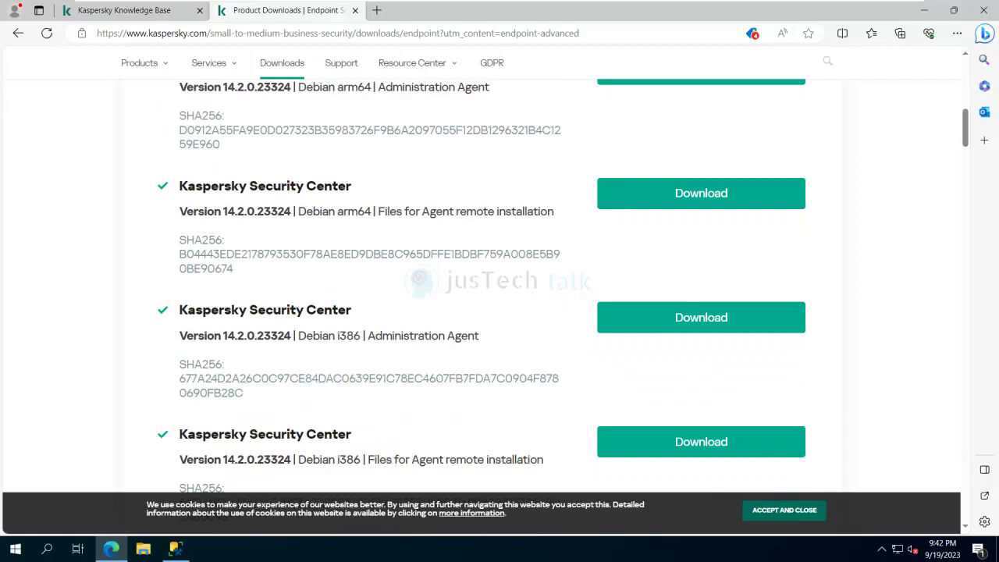
scroll(499, 313, "down", 12)
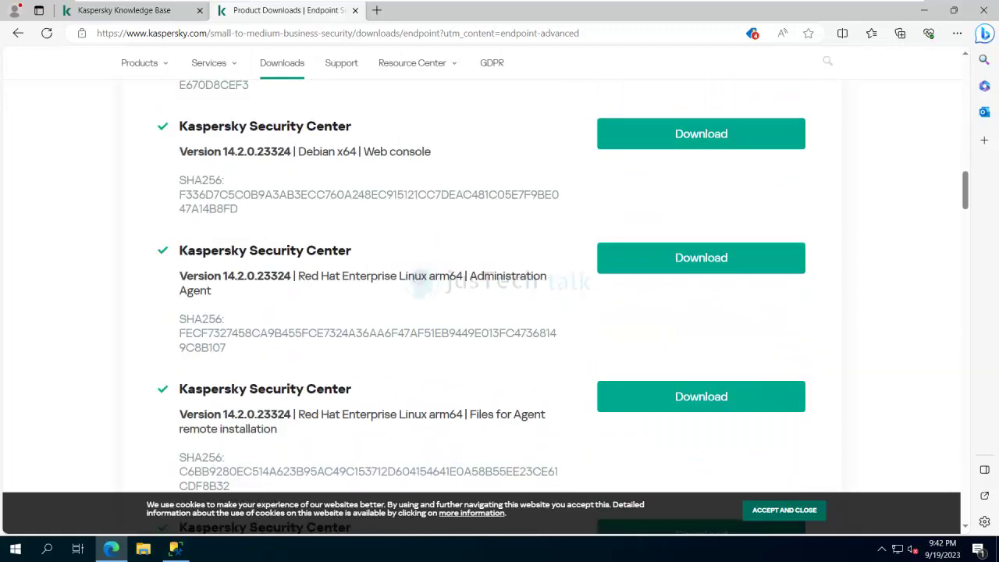
scroll(500, 312, "down", 12)
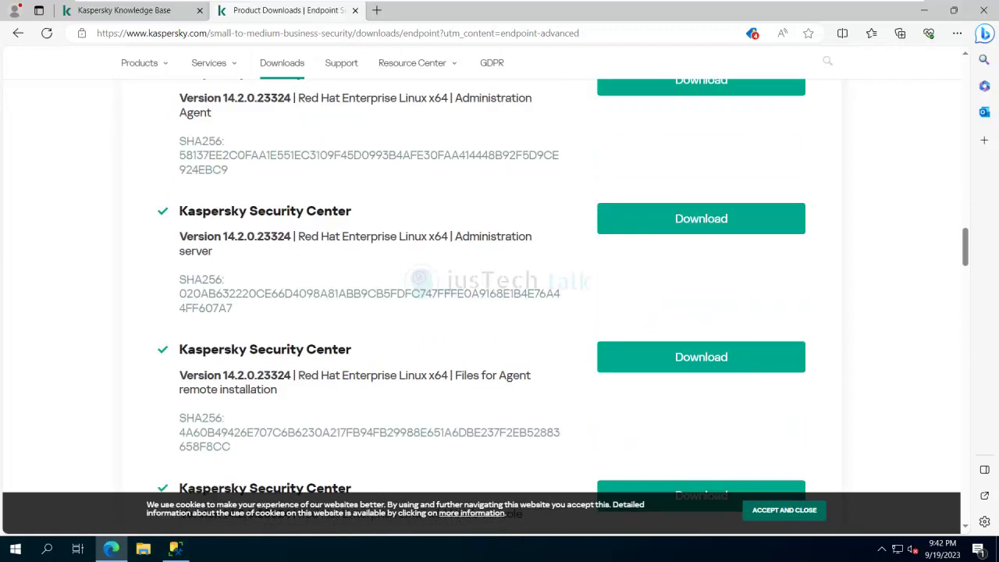
scroll(499, 312, "down", 2)
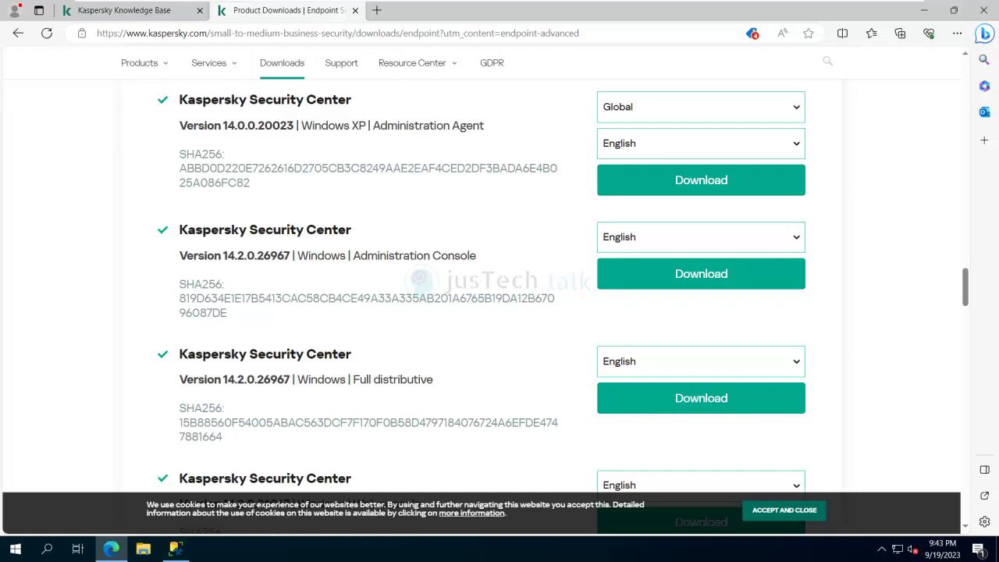
scroll(500, 297, "down", 3)
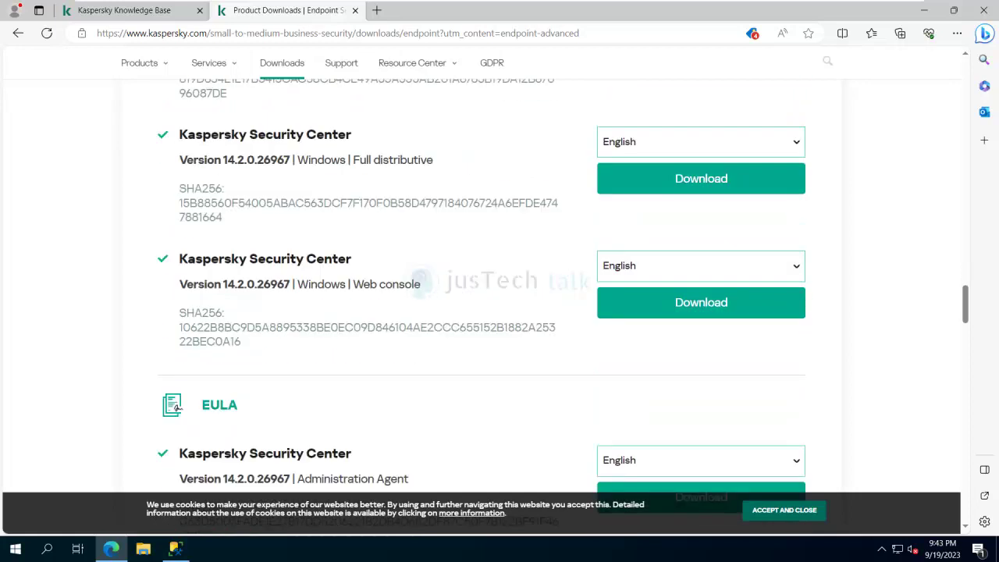
scroll(500, 297, "up", 1)
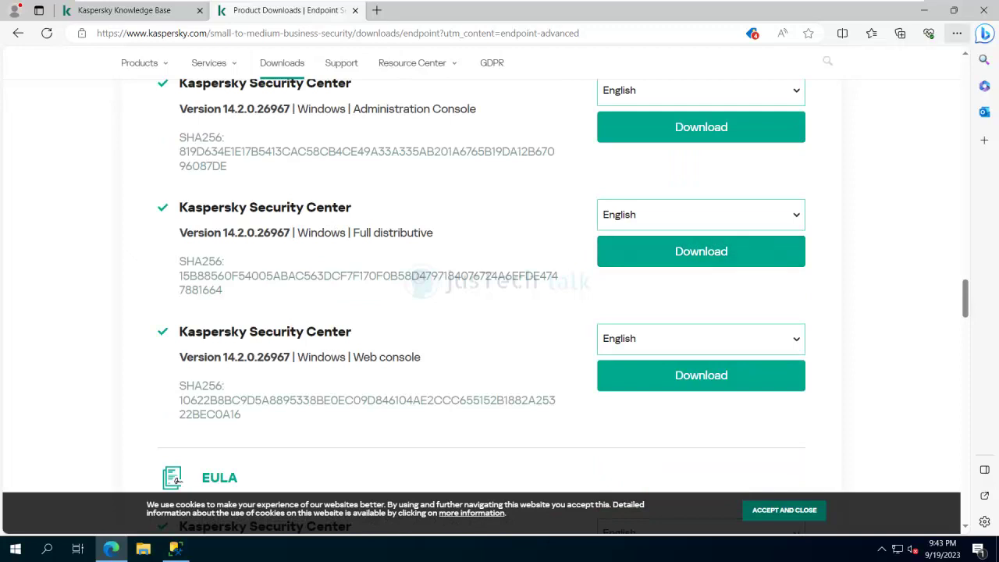
Run the downloaded ksc_14 installer from the desktop as administrator and choose Install Kaspersky Security Center 14.2.
left_click(924, 10)
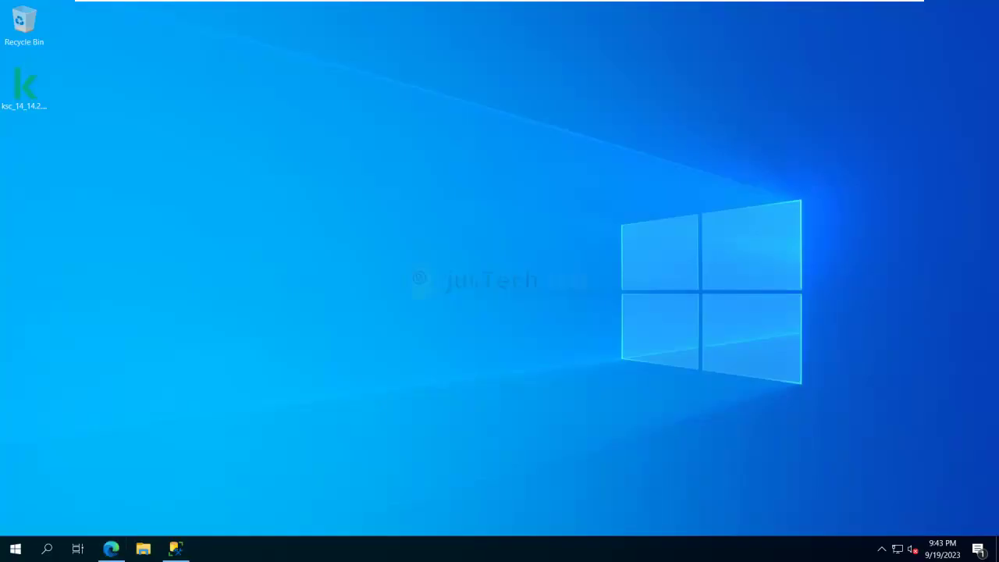
left_click(24, 87)
right_click(30, 86)
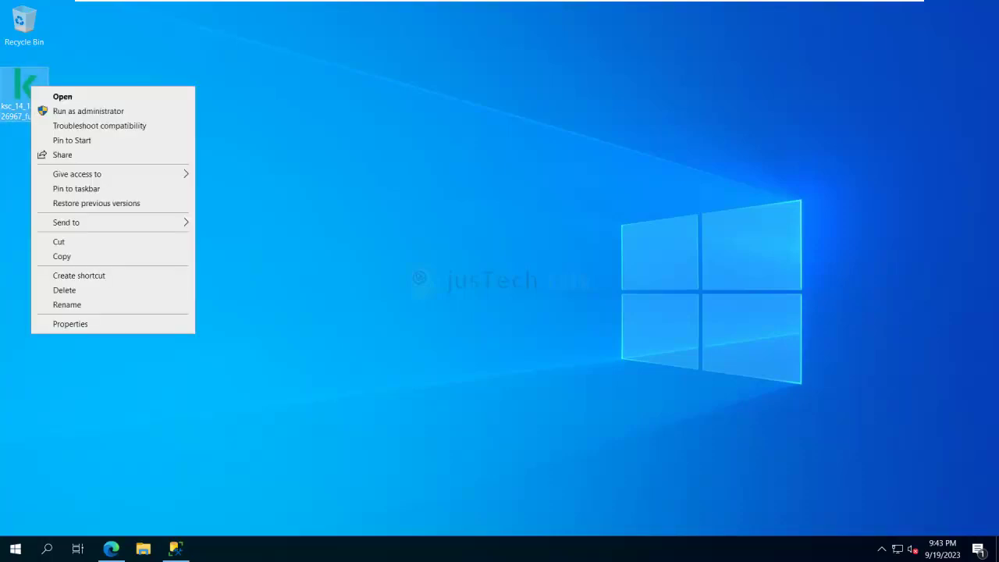
left_click(94, 110)
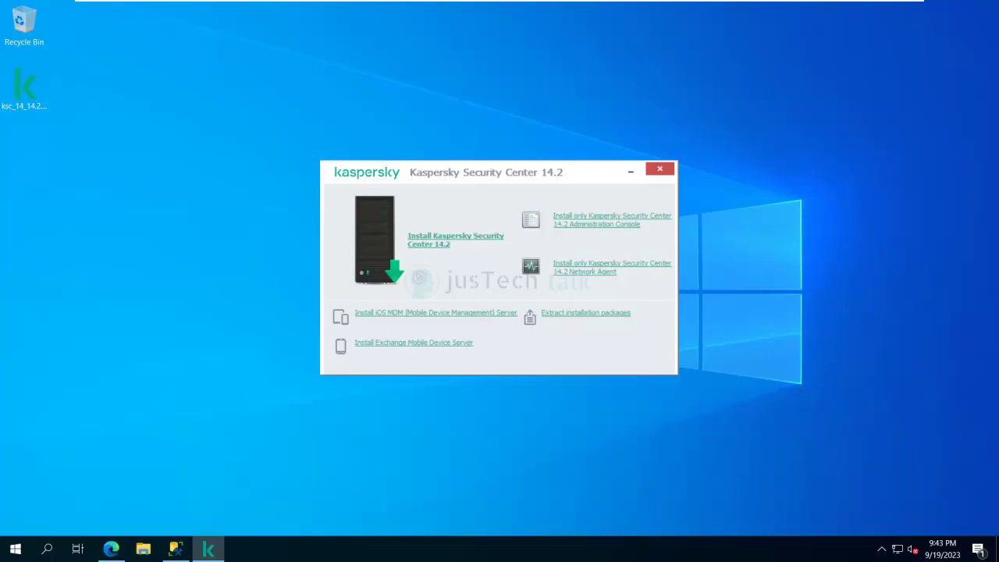
left_click(456, 240)
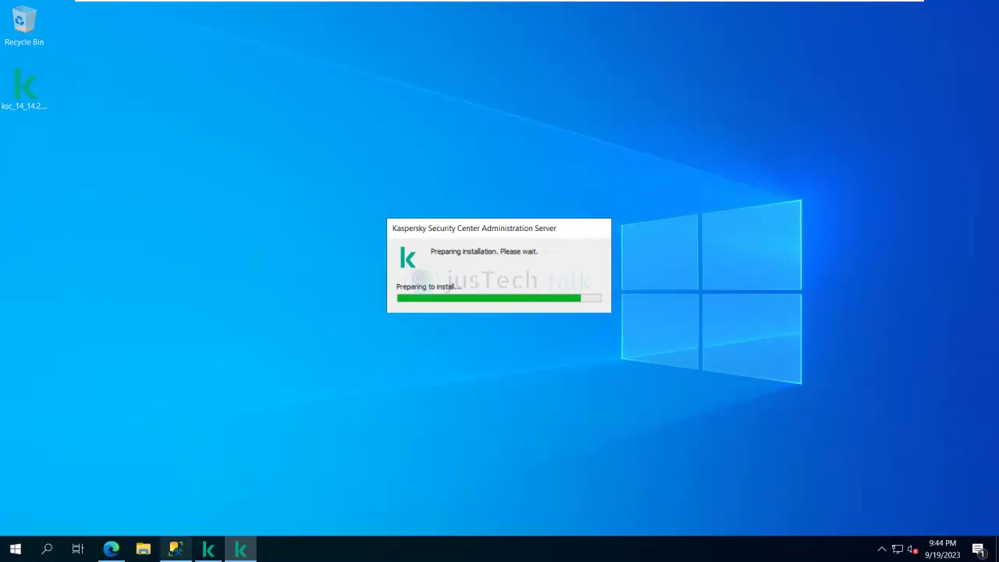
Confirm the dbadmin login under Security > Logins in SSMS, collapse both nodes, and minimize SSMS.
mouse_move(176, 549)
left_click(176, 496)
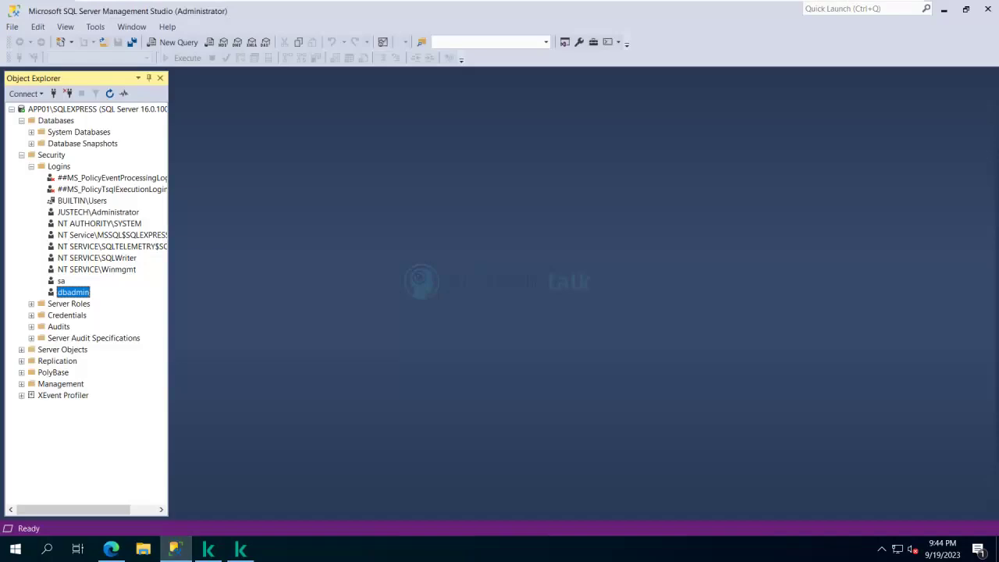
key("Left")
key("Left")
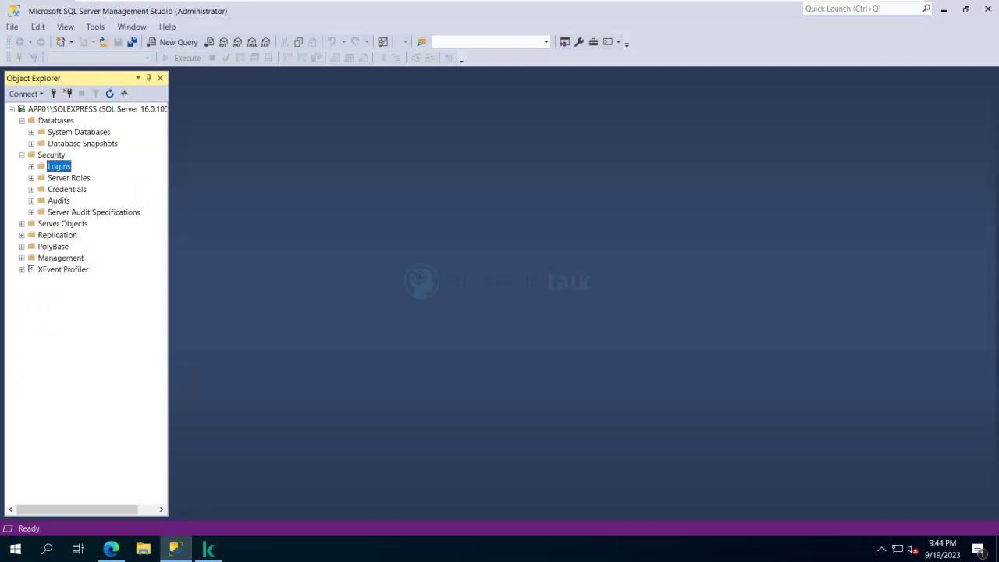
key("Left")
key("Left")
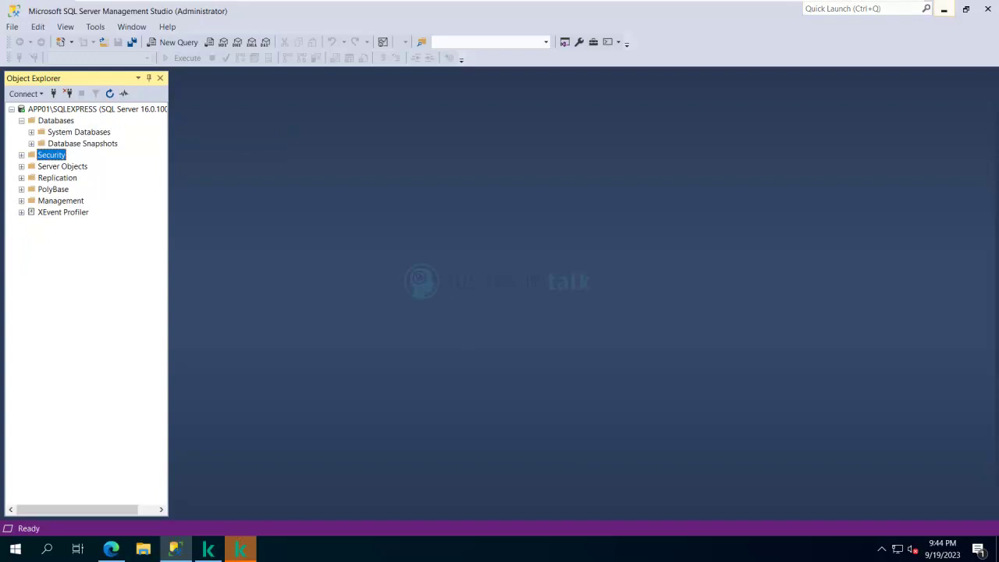
left_click(944, 10)
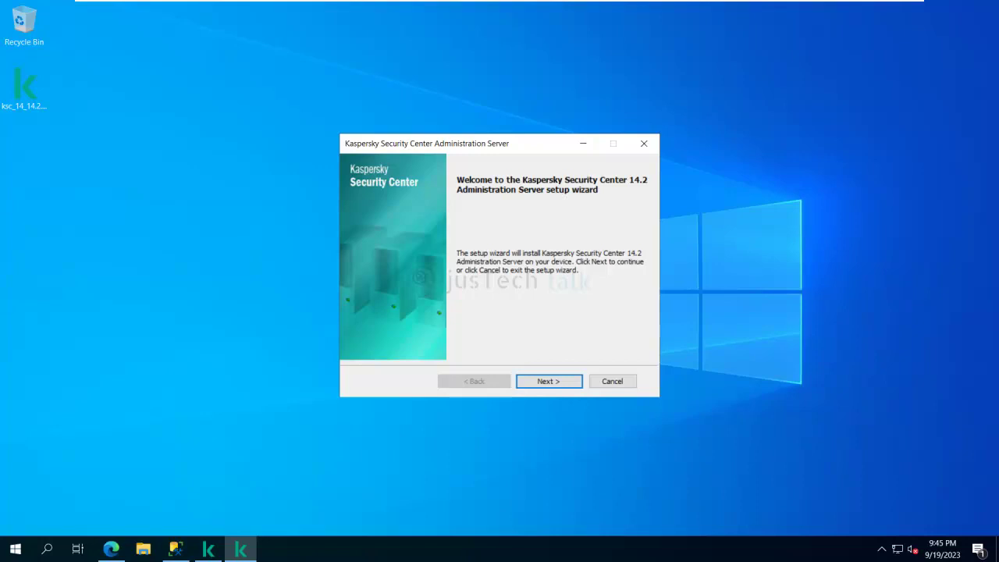
Continue past the Welcome page and the .NET Framework system requirements check.
key("Return")
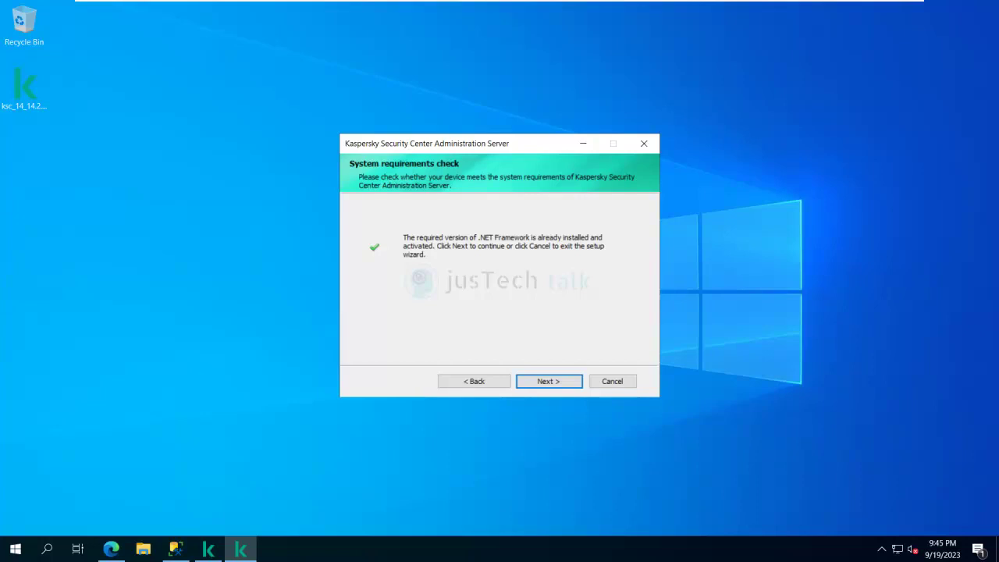
key("Return")
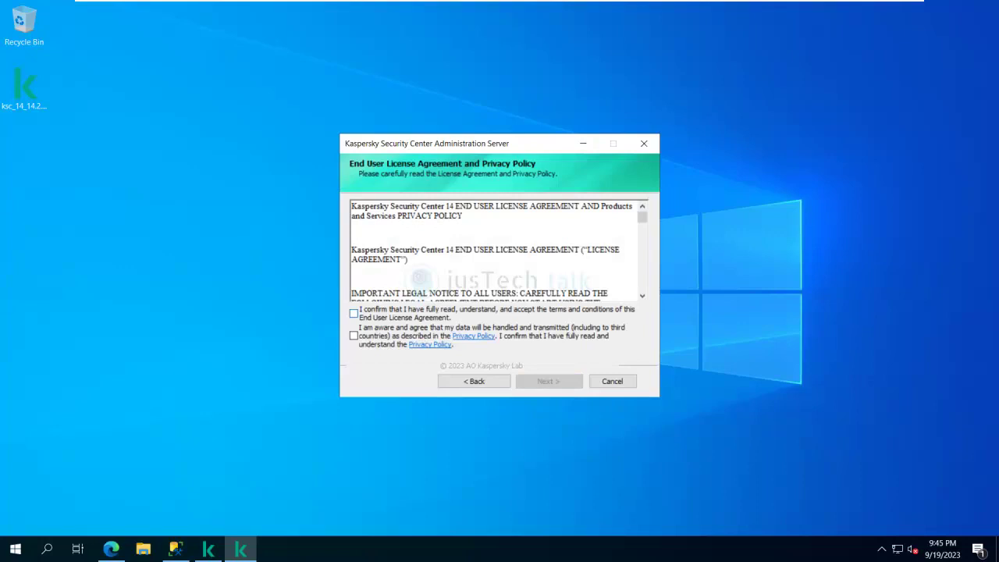
Accept the EULA and Privacy Policy checkboxes and continue to the cluster installation page.
left_click(354, 313)
left_click(354, 336)
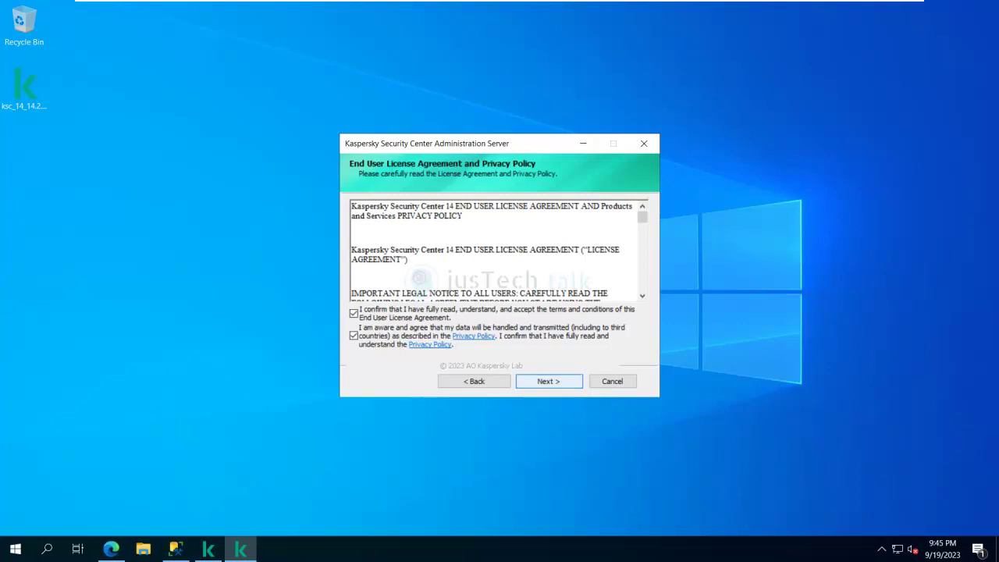
key("Return")
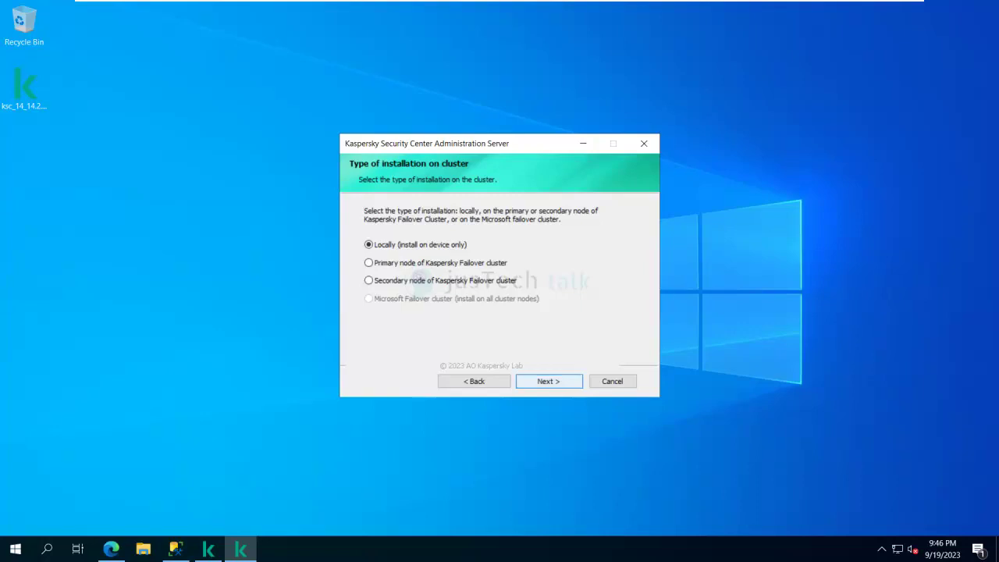
Keep the local-only install and select the Custom installation type.
key("Return")
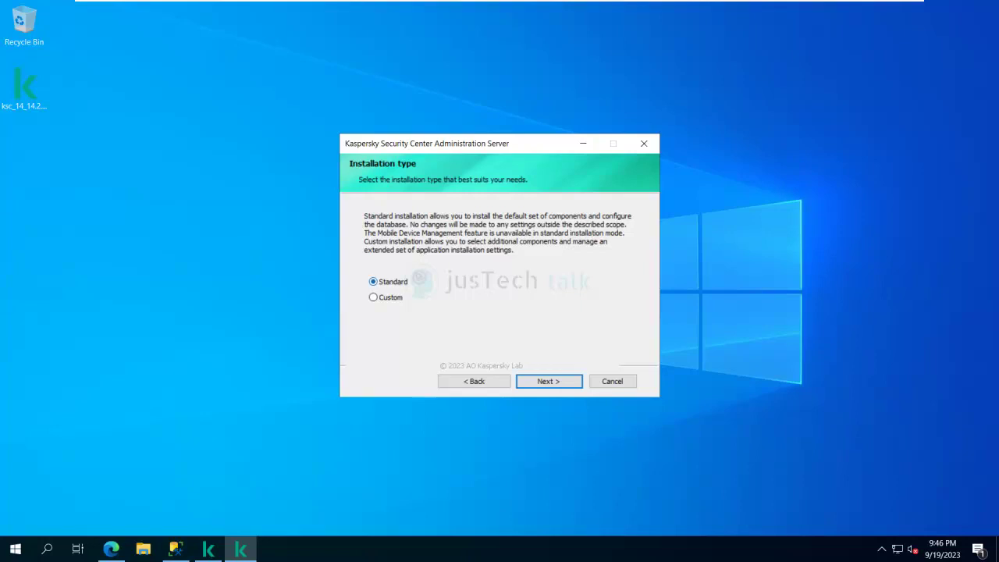
left_click(373, 297)
Install only Administration Server, without Mobile Device Management, in the default installation folder.
key("Return")
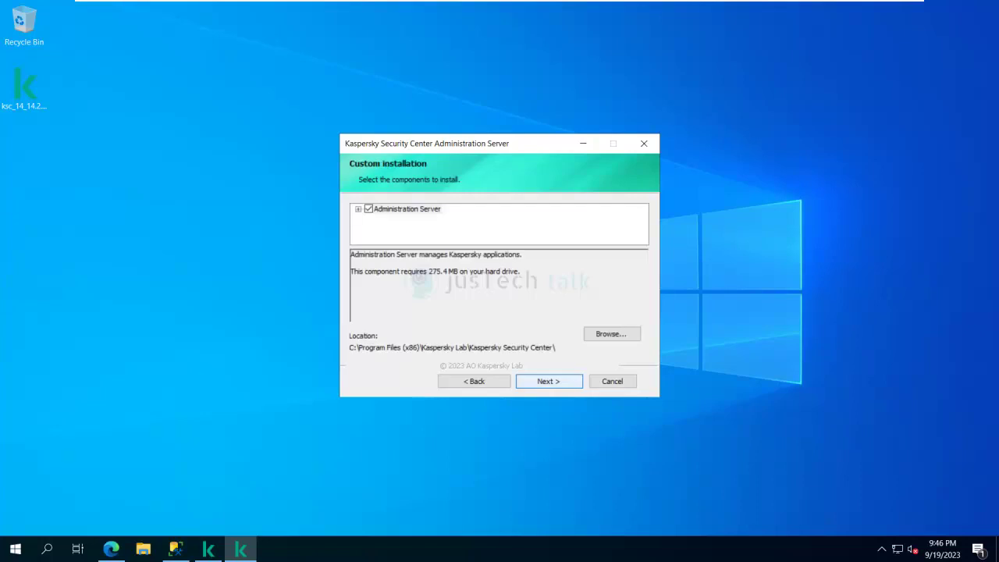
double_click(407, 208)
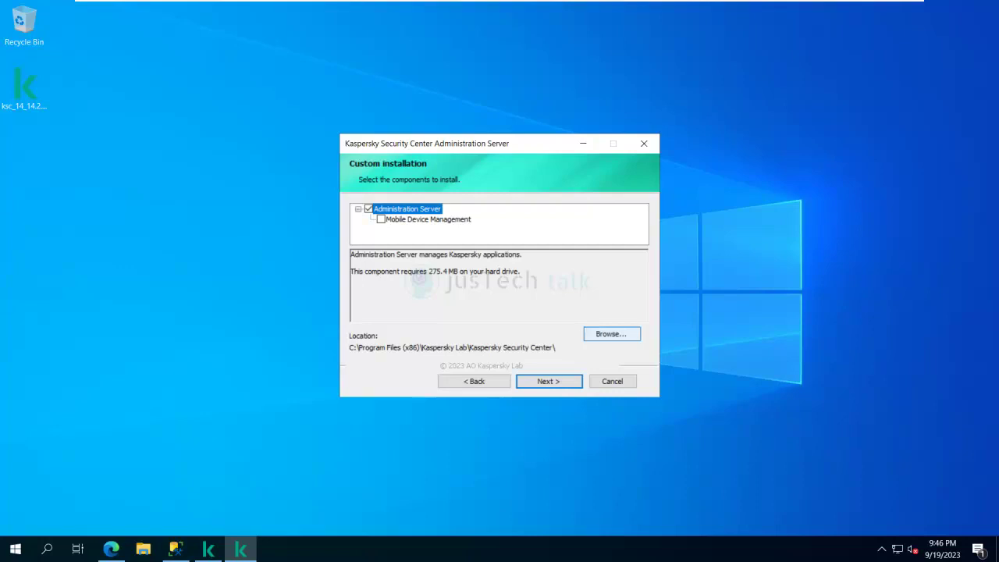
left_click(611, 334)
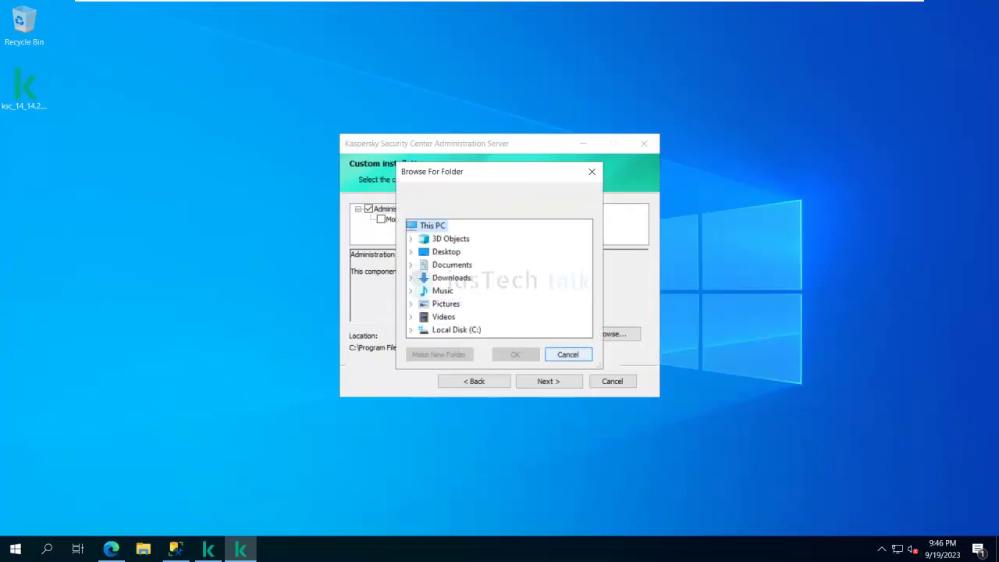
key("Escape")
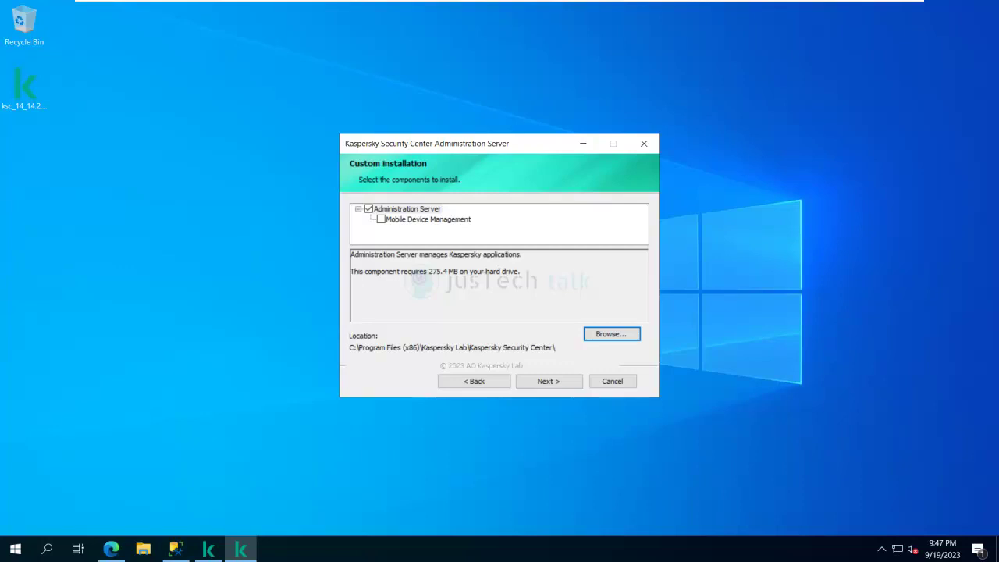
left_click(548, 381)
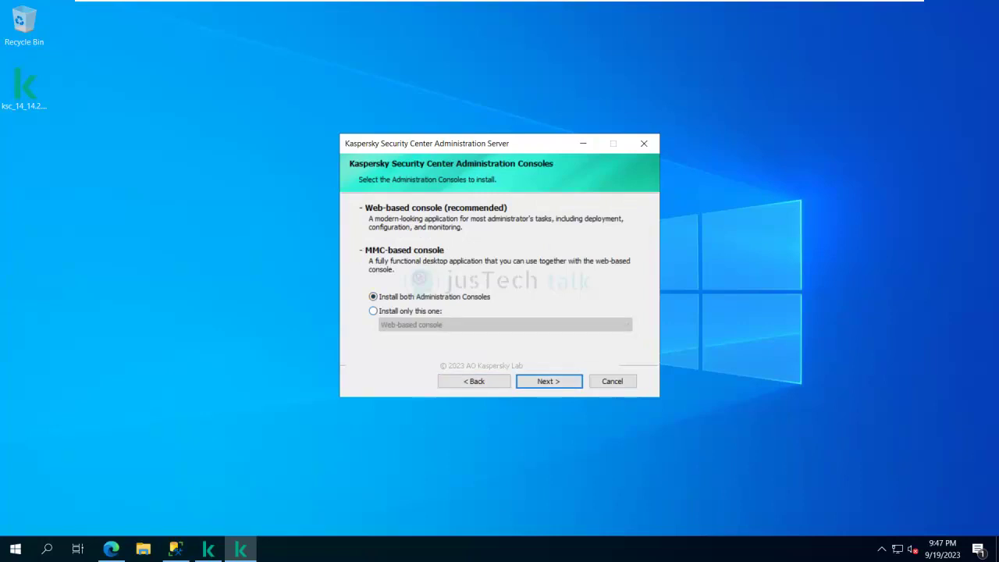
Install both the Web-based and MMC-based Administration Consoles instead of a single console.
left_click(373, 310)
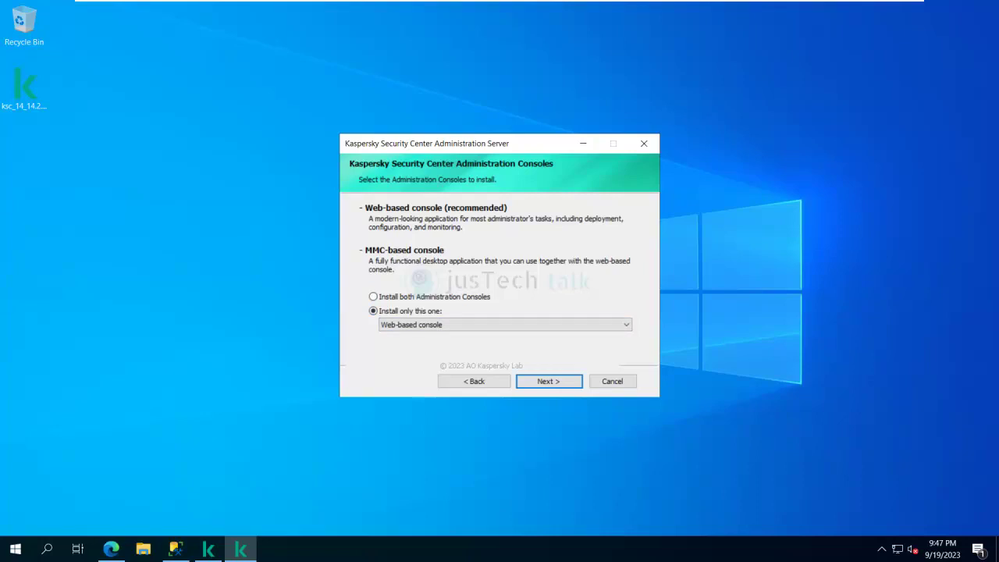
left_click(506, 324)
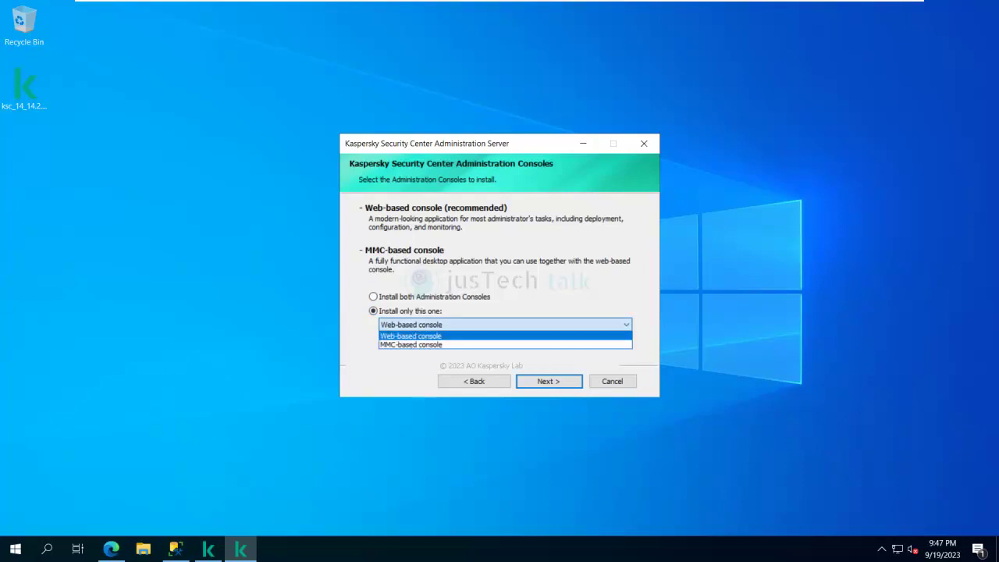
key("Return")
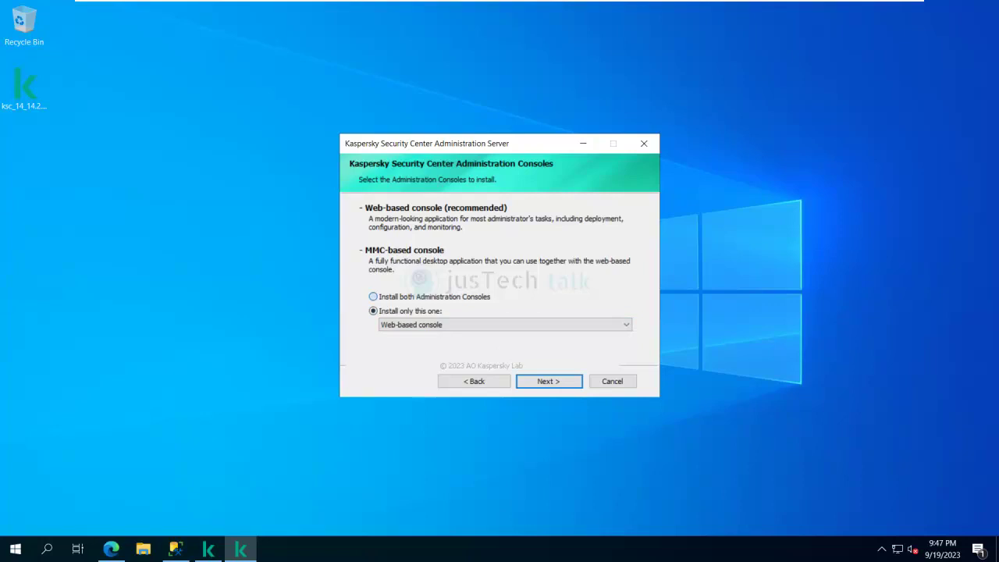
left_click(374, 297)
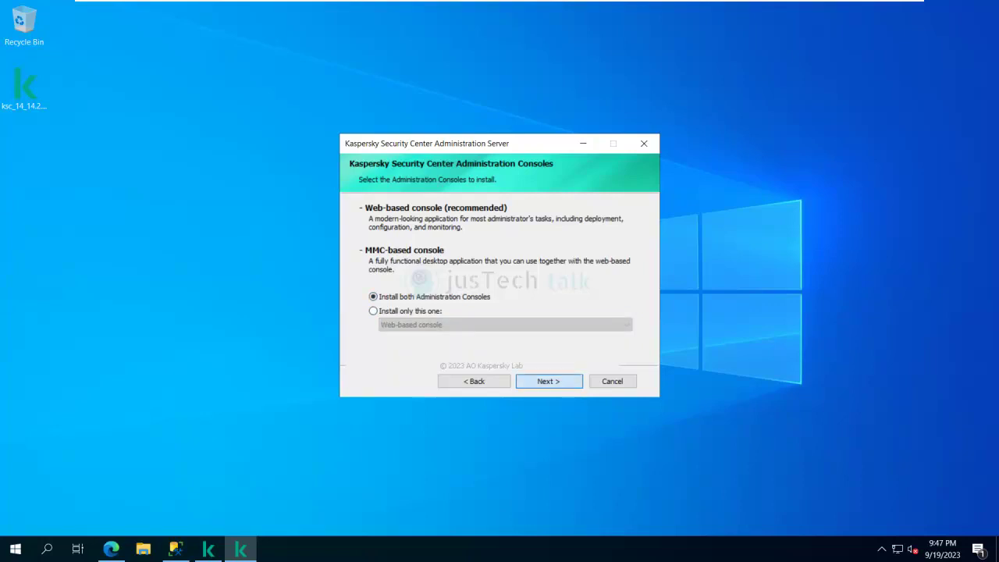
key("Return")
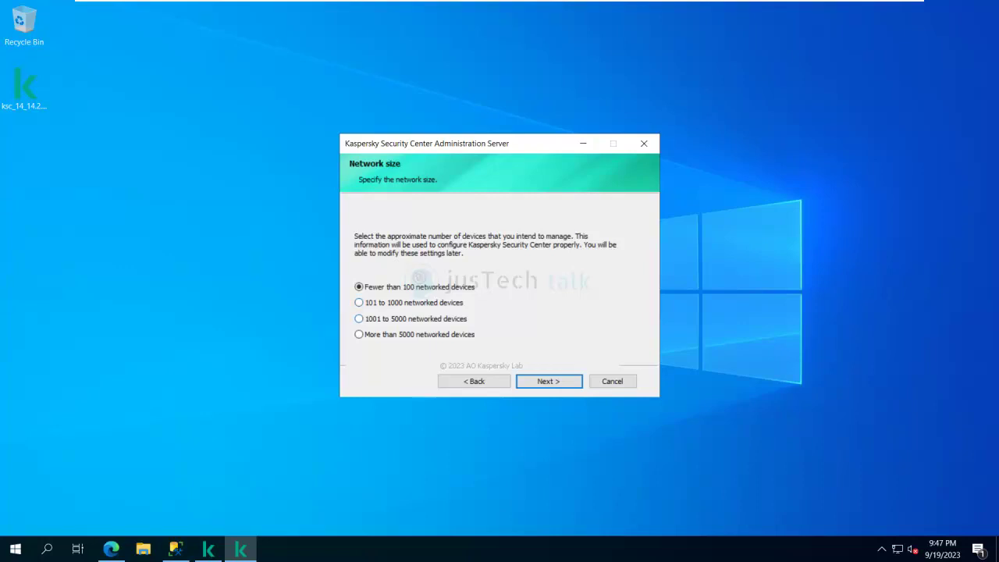
Size the network for more than 5000 devices and acknowledge the large-network warning.
left_click(358, 334)
key("Return")
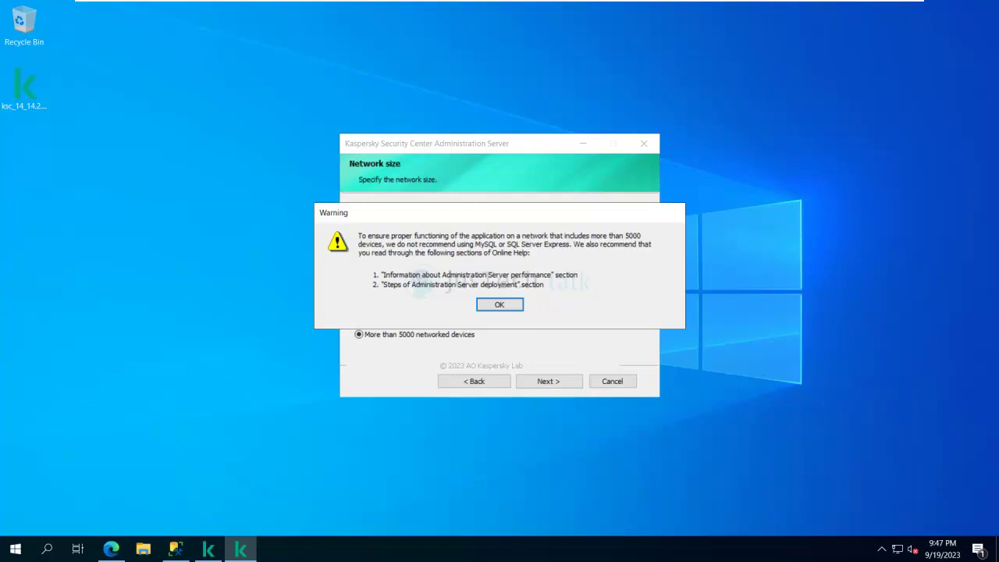
key("Return")
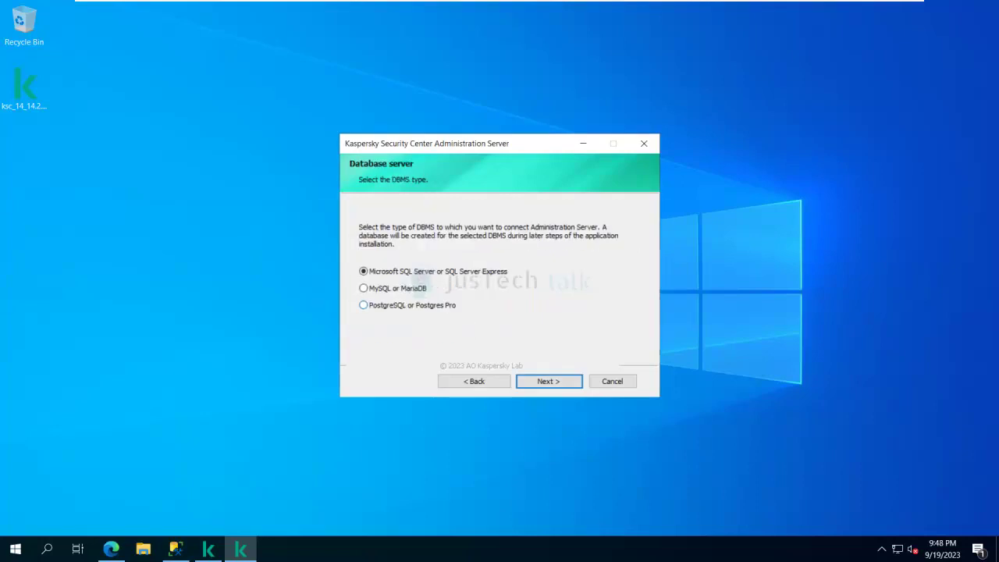
Change the network size to fewer than 100 devices and keep Microsoft SQL Server as DBMS.
key("alt+b")
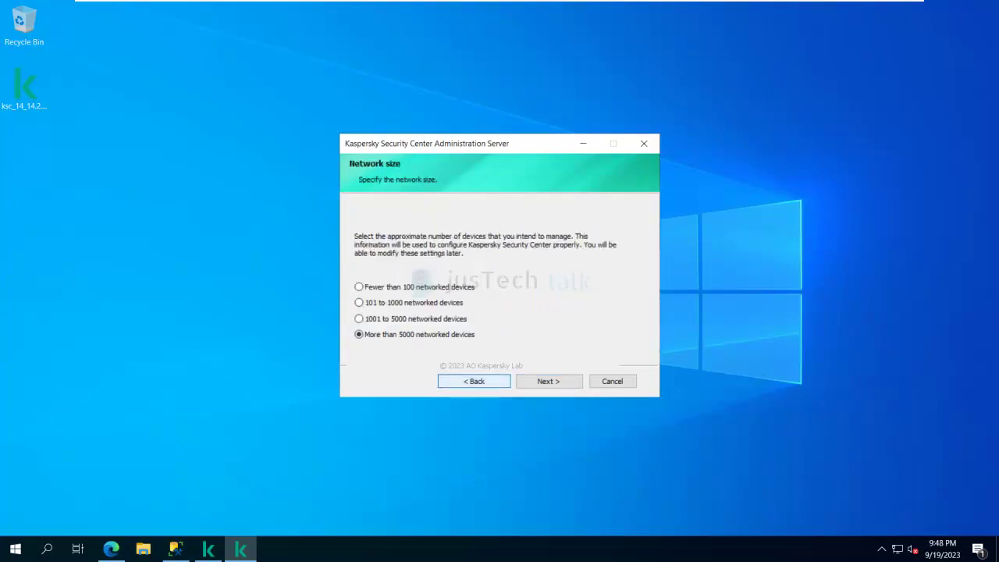
key("Tab")
key("Down")
key("alt+n")
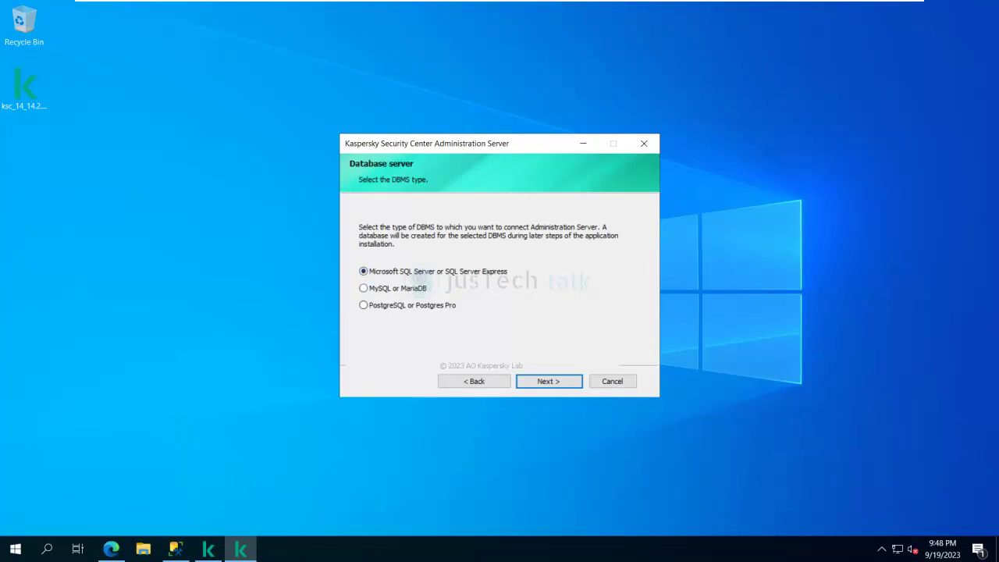
key("Return")
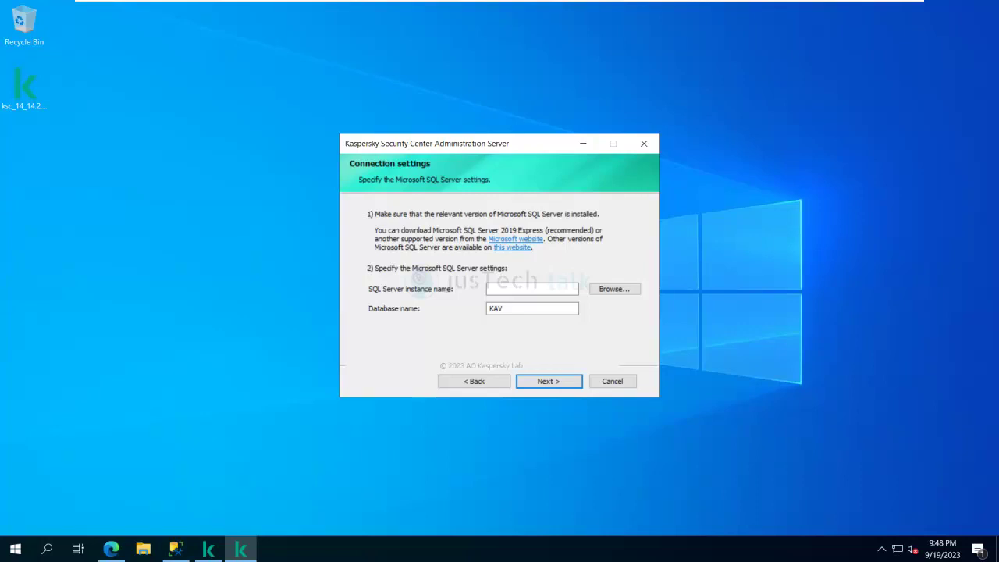
In SQL Server Management Studio, disconnect from APP01\SQLEXPRESS, copy its server name, and minimize.
left_click(175, 550)
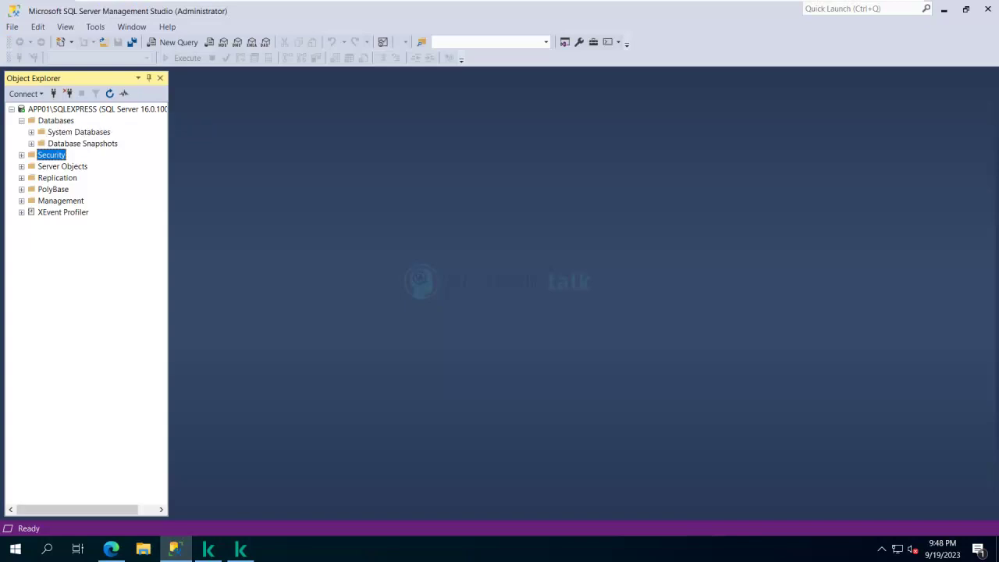
left_click(68, 93)
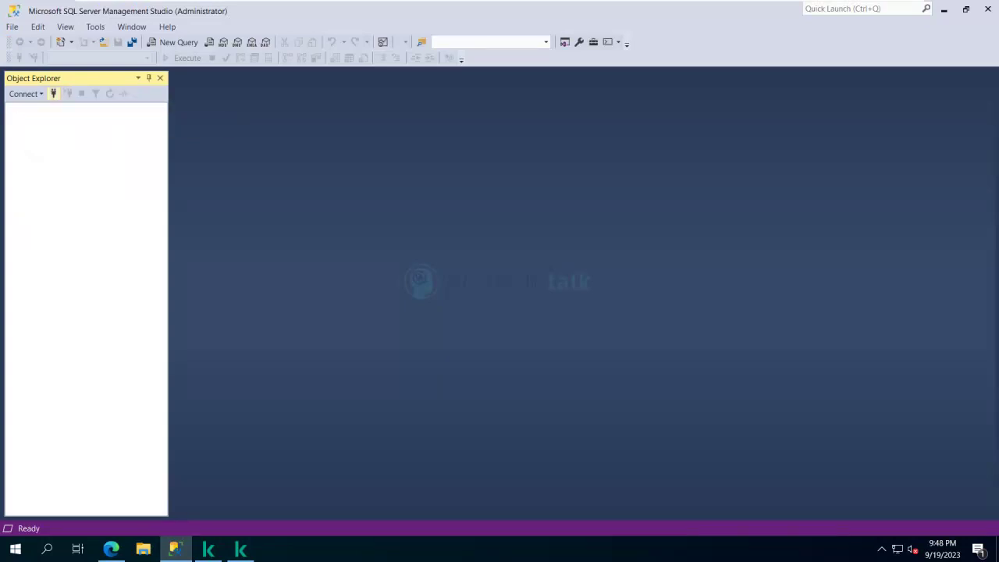
left_click(53, 94)
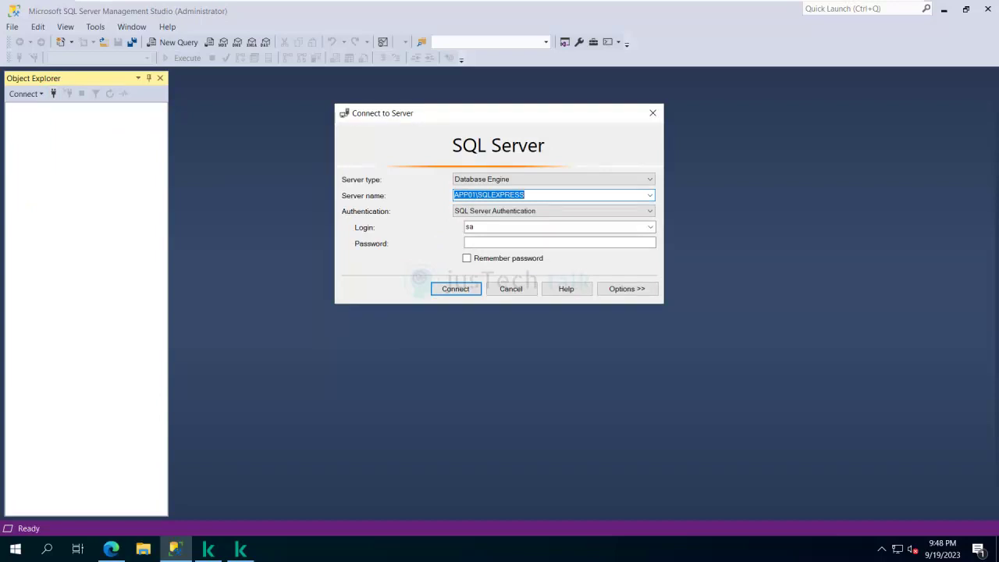
left_click(511, 289)
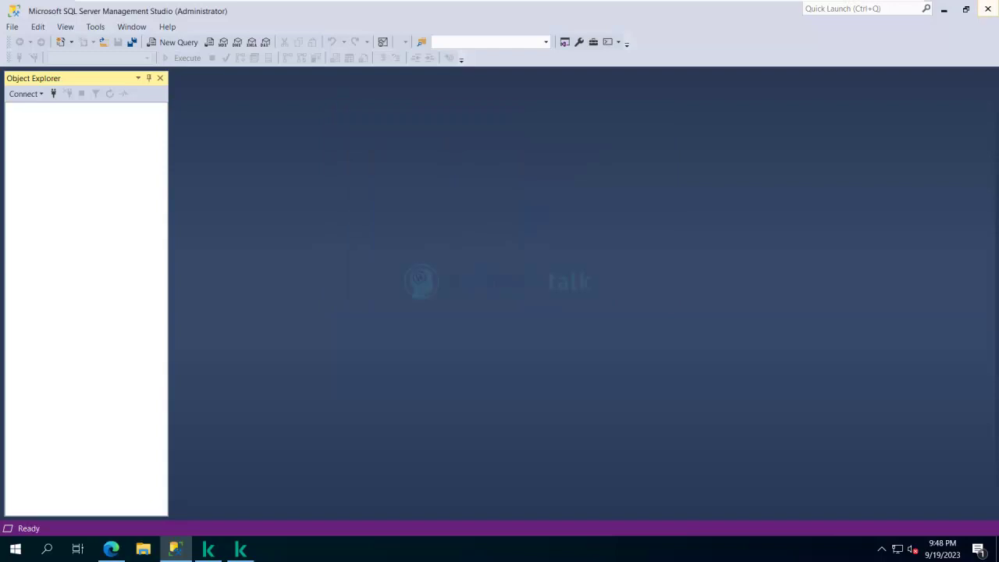
left_click(944, 9)
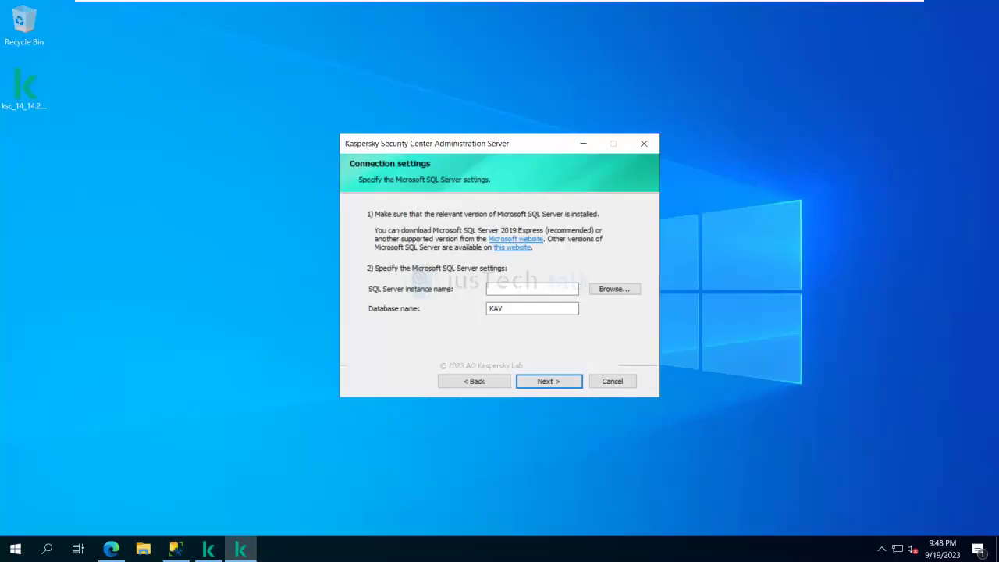
Paste APP01\SQLEXPRESS as the SQL Server instance name, keeping database KAV, and continue.
left_click(532, 288)
type("APP01\\SQLEXPRESS")
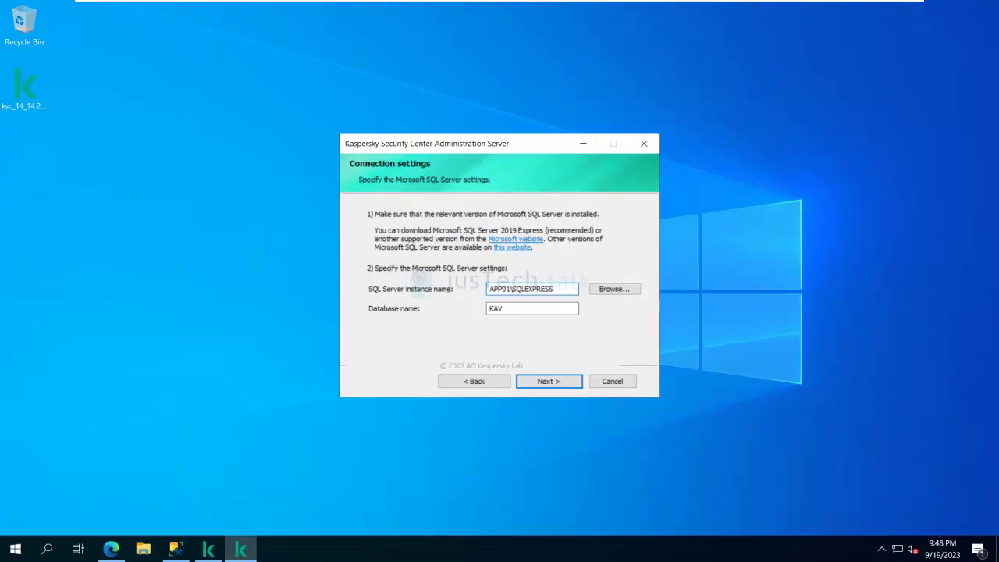
key("Return")
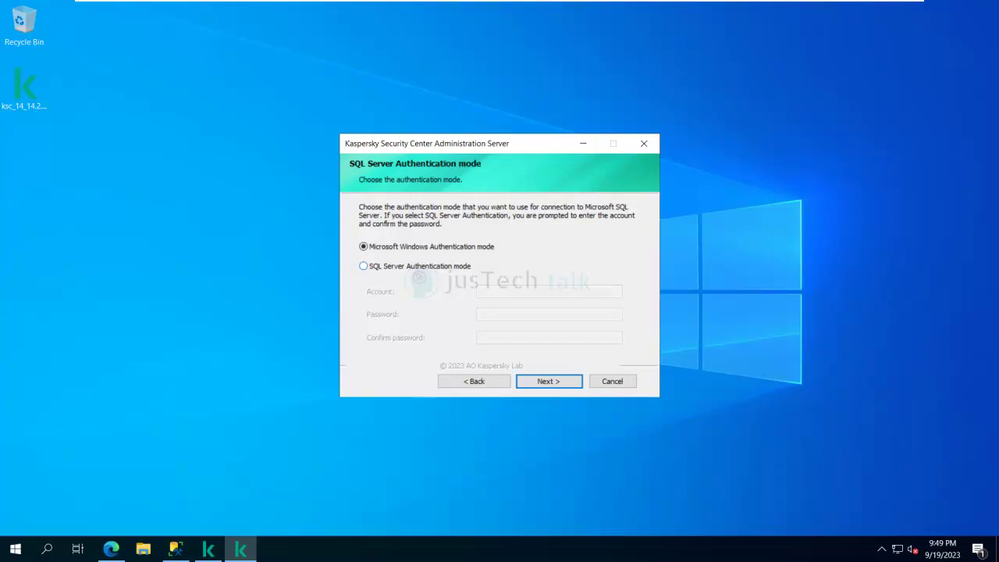
Use SQL Server Authentication with login dbadmin and the account password, then continue.
key("Down")
key("Tab")
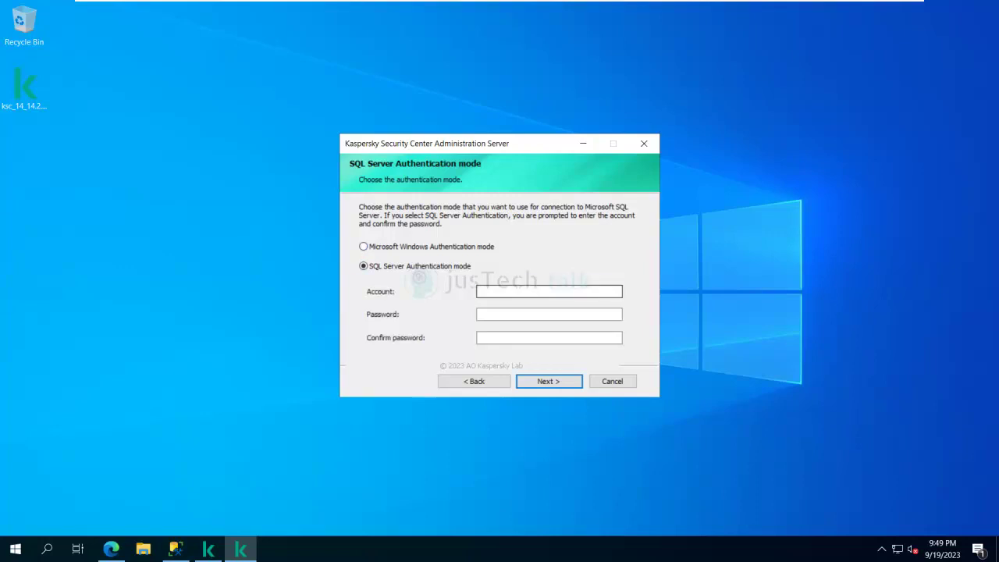
type("dbadmin")
key("Tab")
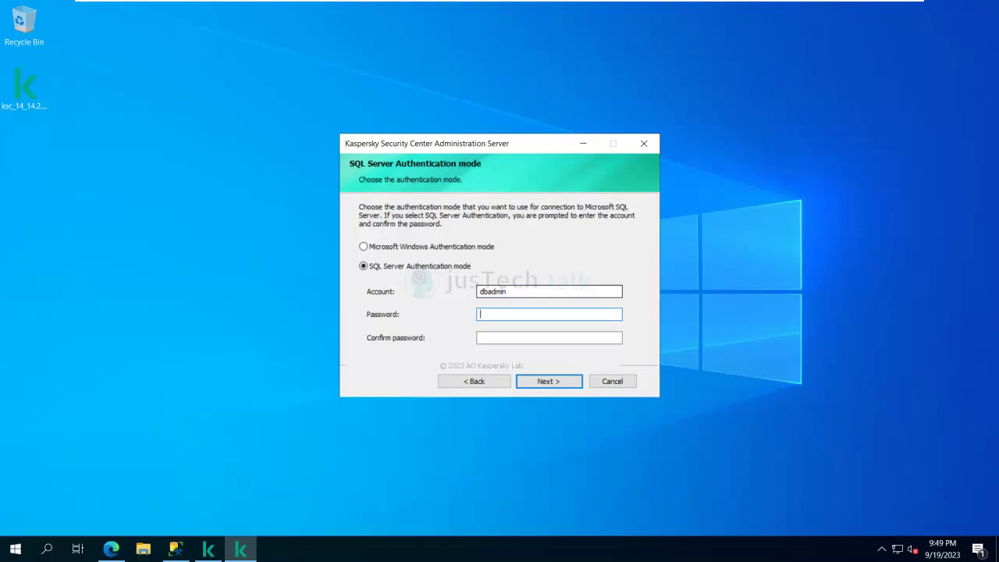
type("*********")
key("Tab")
type("*********")
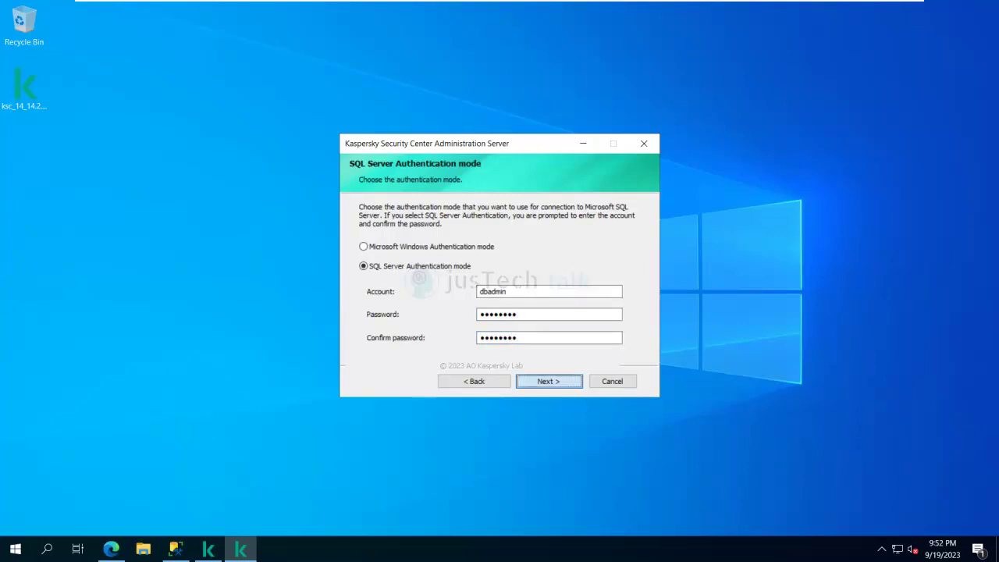
key("Return")
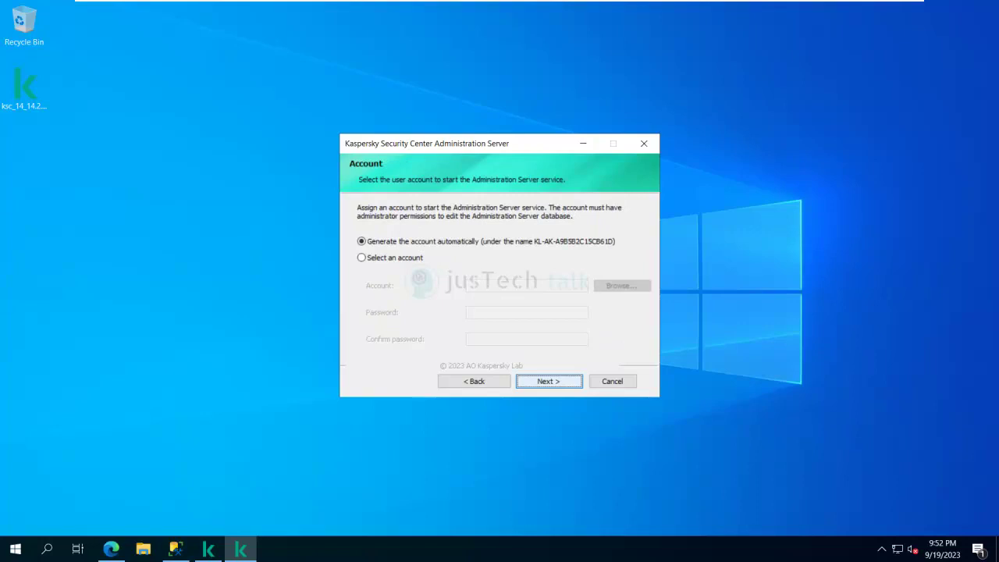
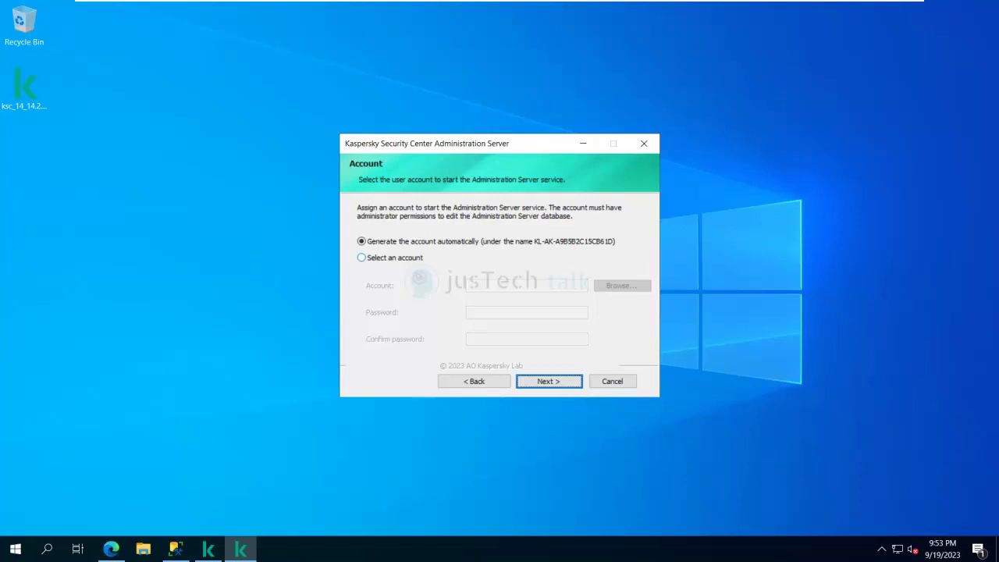
Keep both the Administration Server and services accounts auto-generated, rechecking the server account page once.
key("Return")
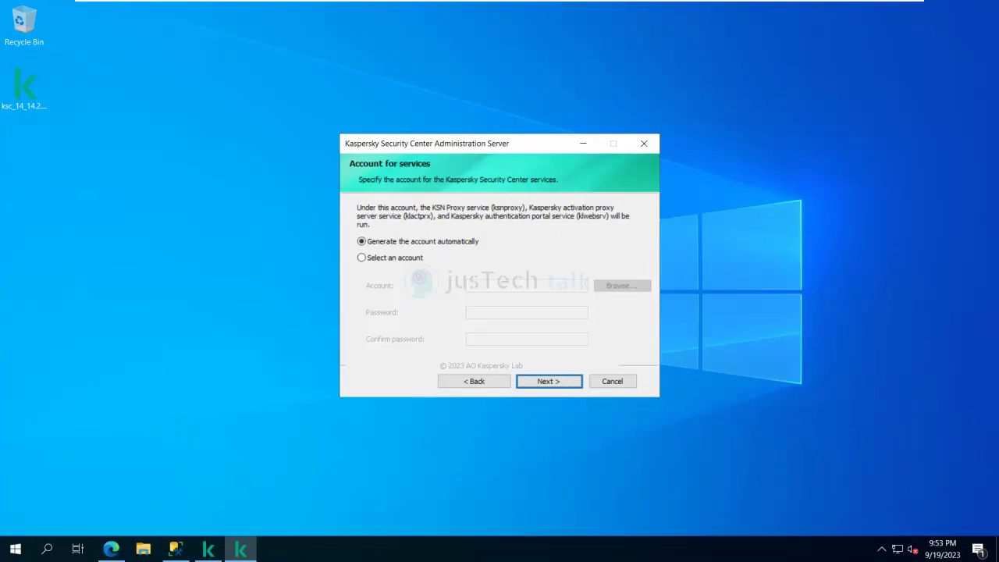
key("Return")
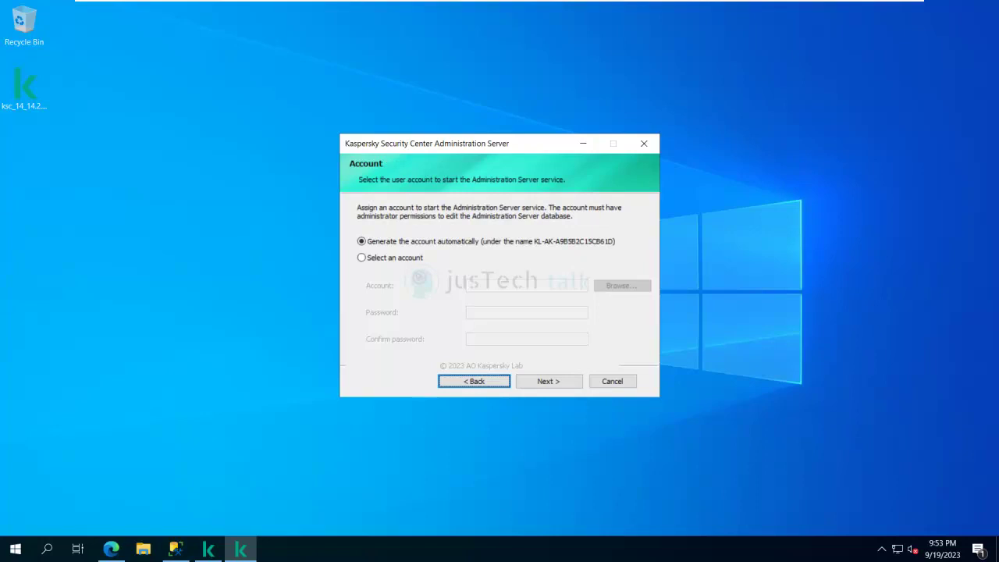
key("Return")
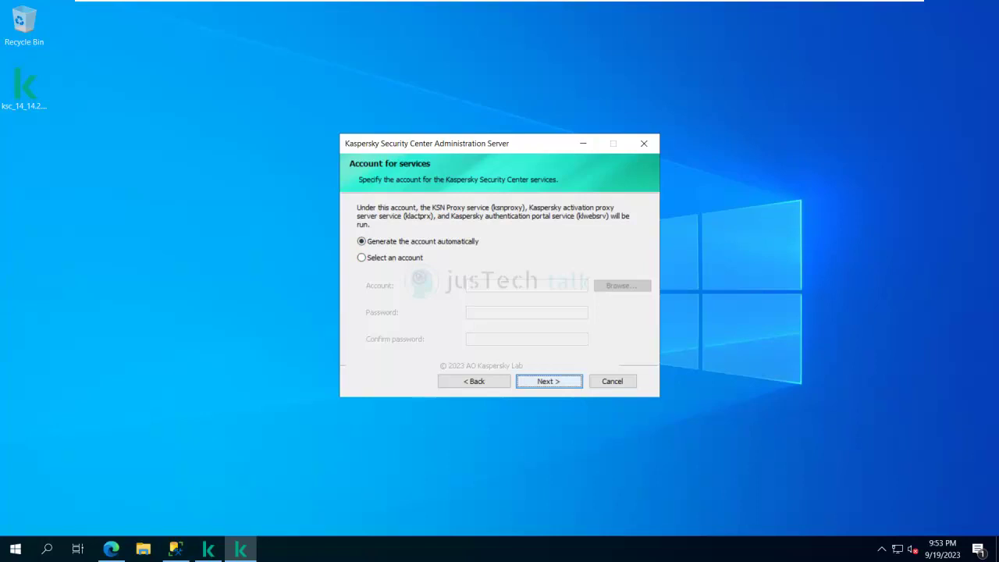
key("Return")
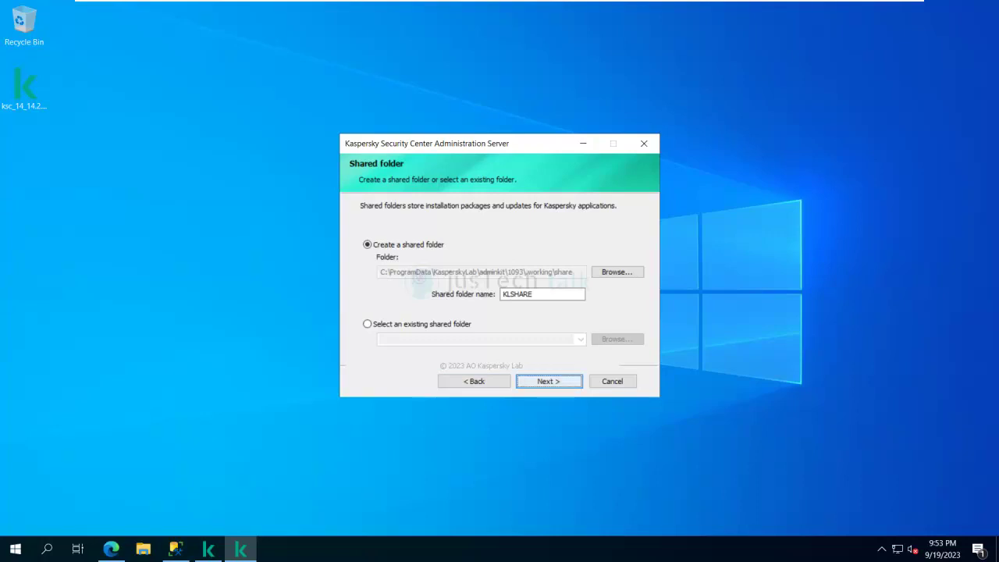
Accept the KLSHARE share, ports 14000/13000 with 2048-bit keys, and server address app01.justech.talk.
key("Return")
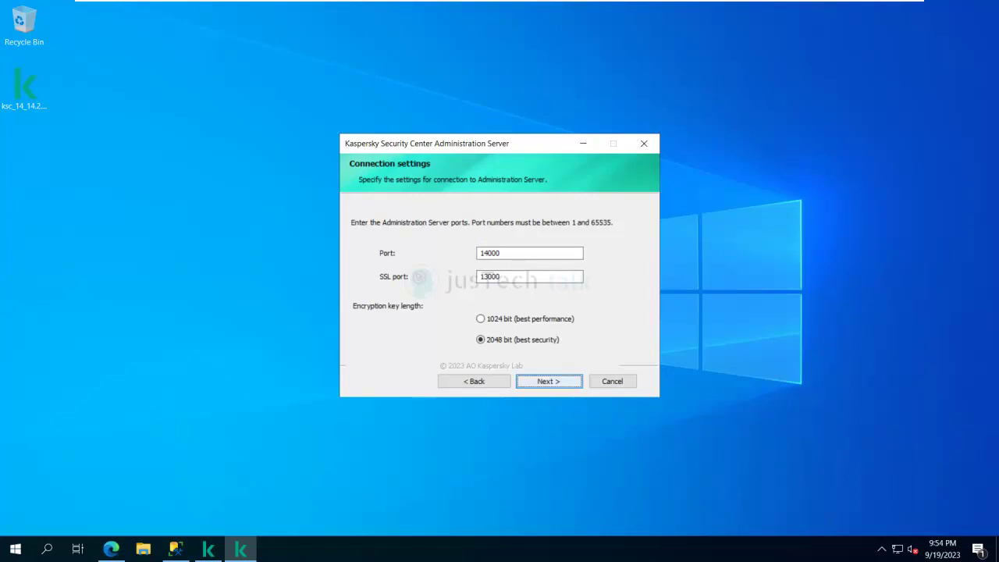
key("Return")
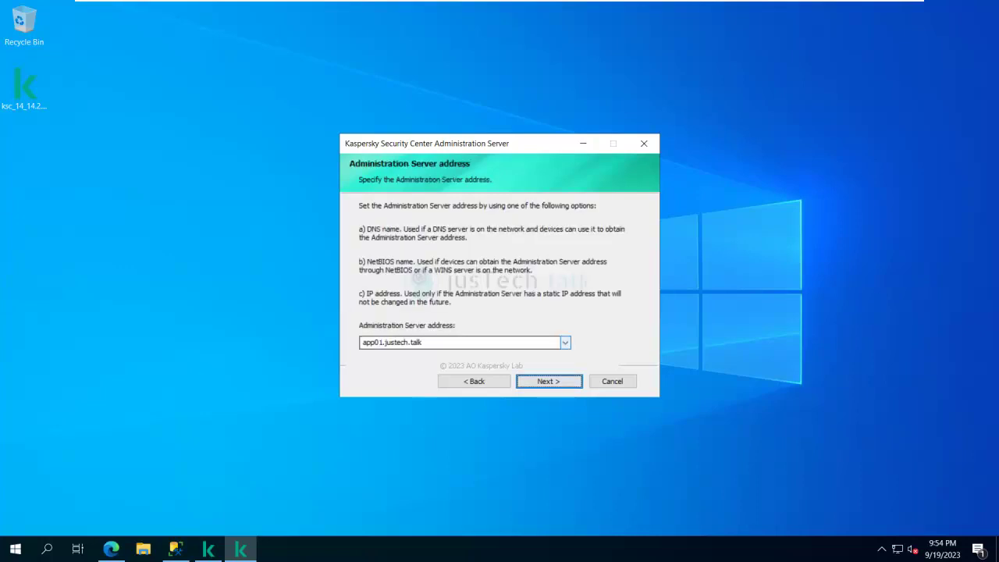
left_click(566, 342)
key("Return")
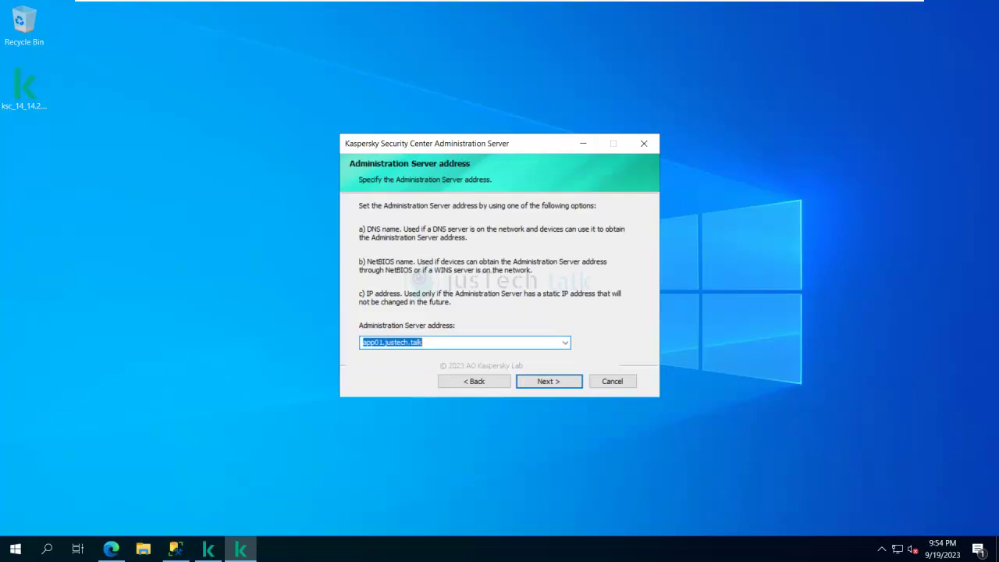
left_click(565, 342)
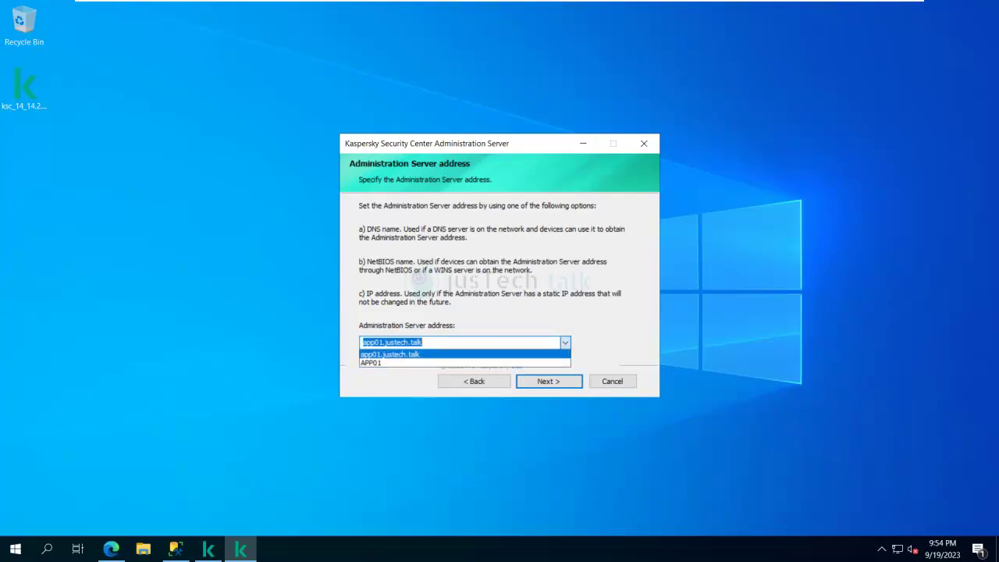
key("Up")
key("Return")
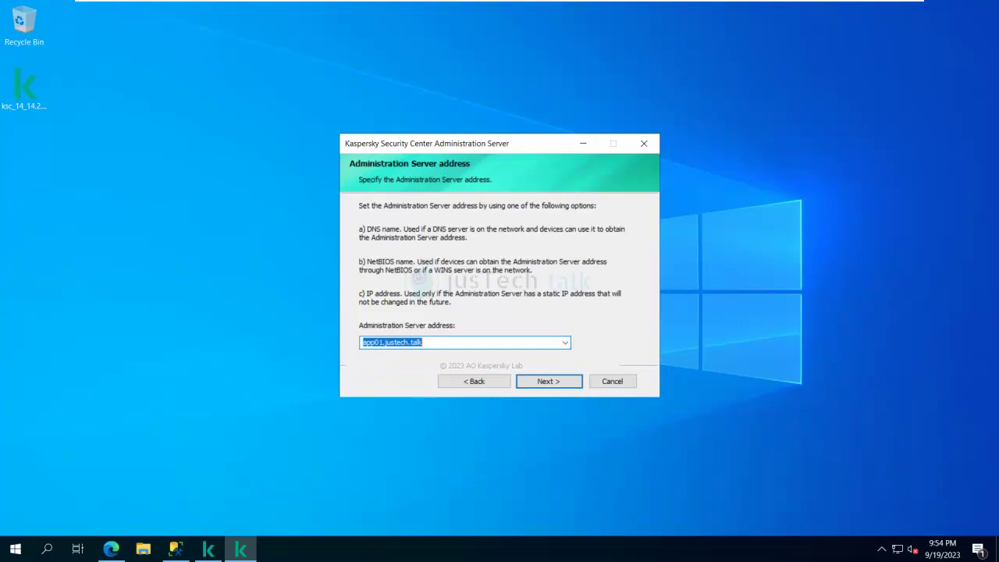
left_click(422, 341)
Confirm the server address and let the Administration Server installation proceed.
key("Return")
key("Return")
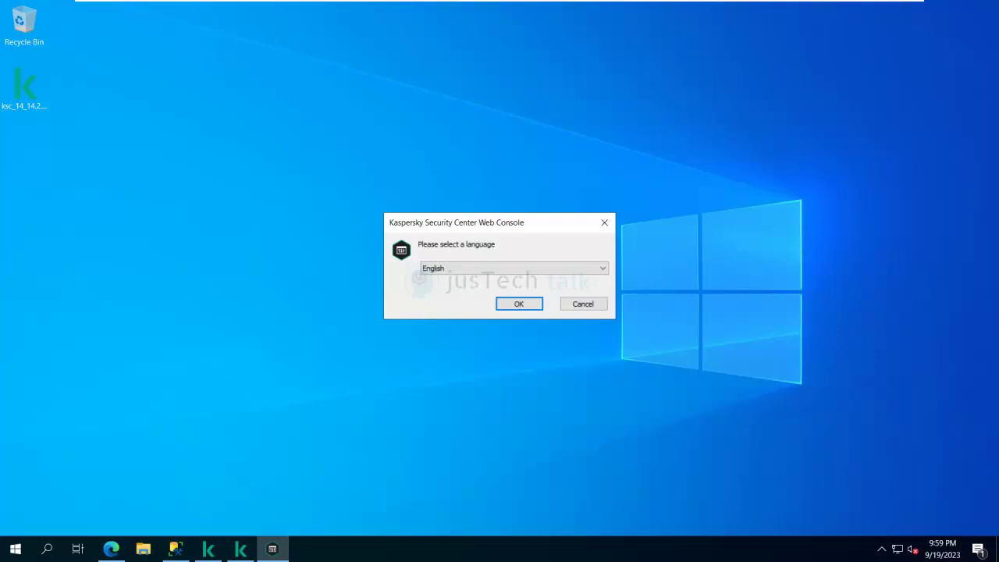
Choose English for Web Console setup, accept the EULA, and keep the default install folder.
key("alt+Down")
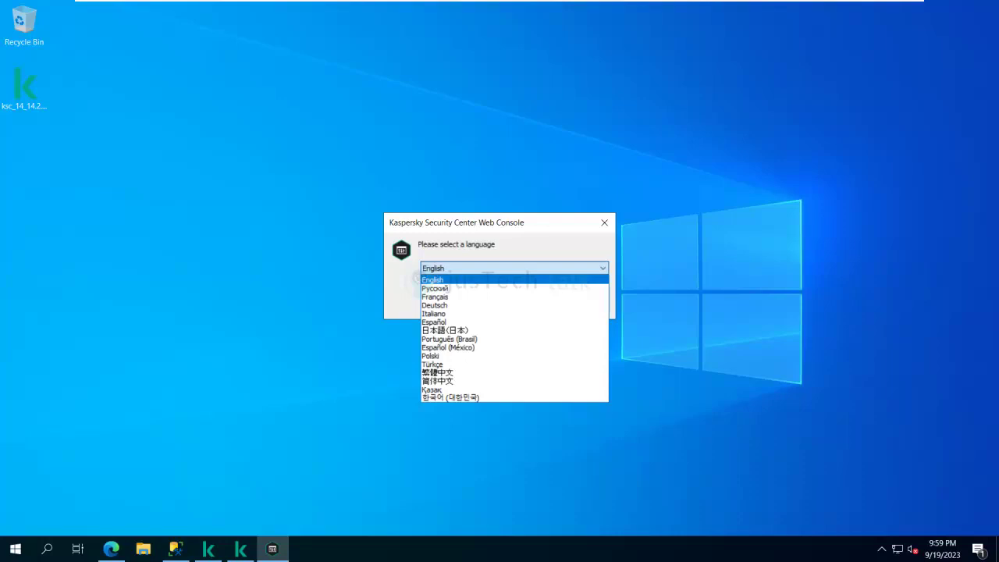
key("Return")
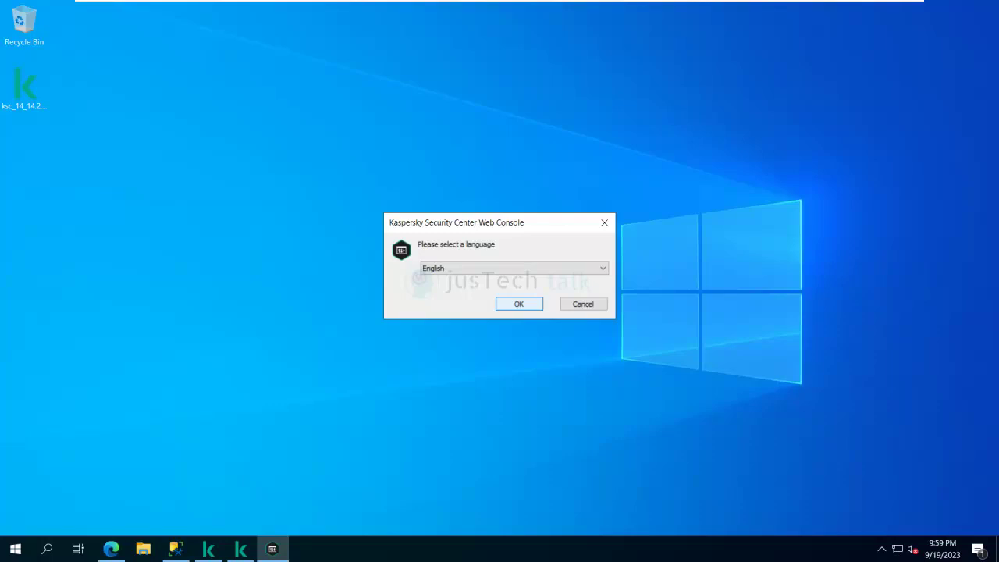
key("Return")
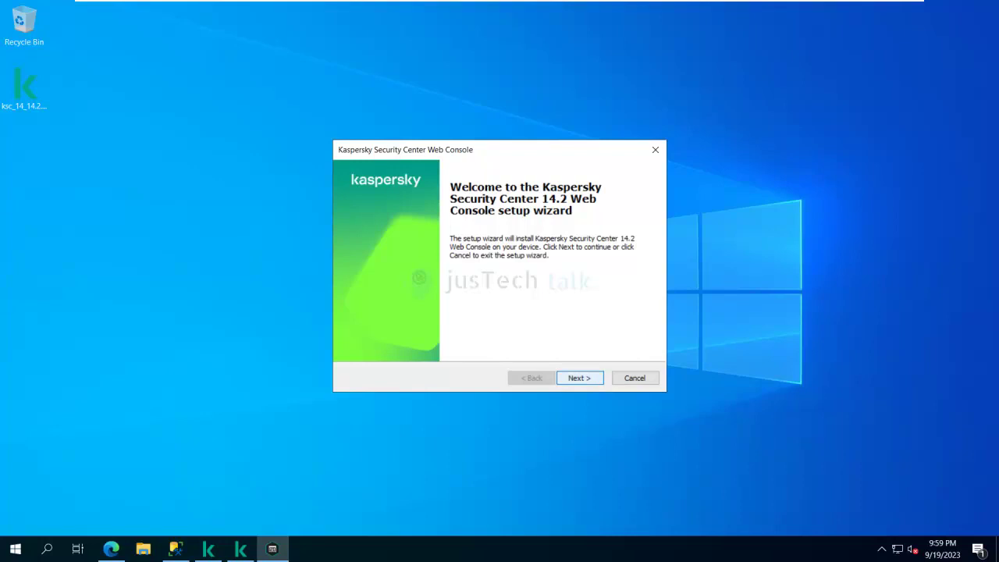
key("Return")
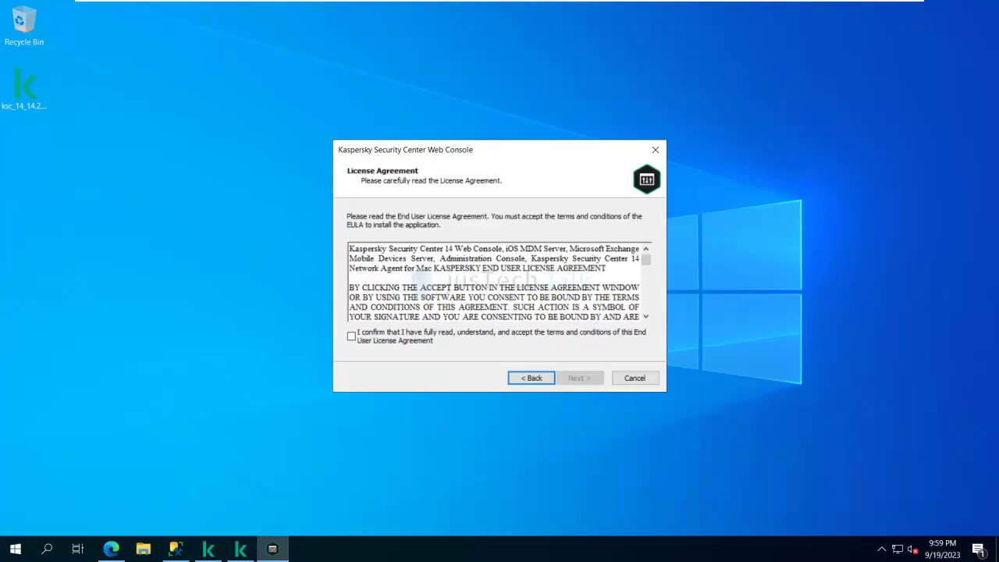
key("space")
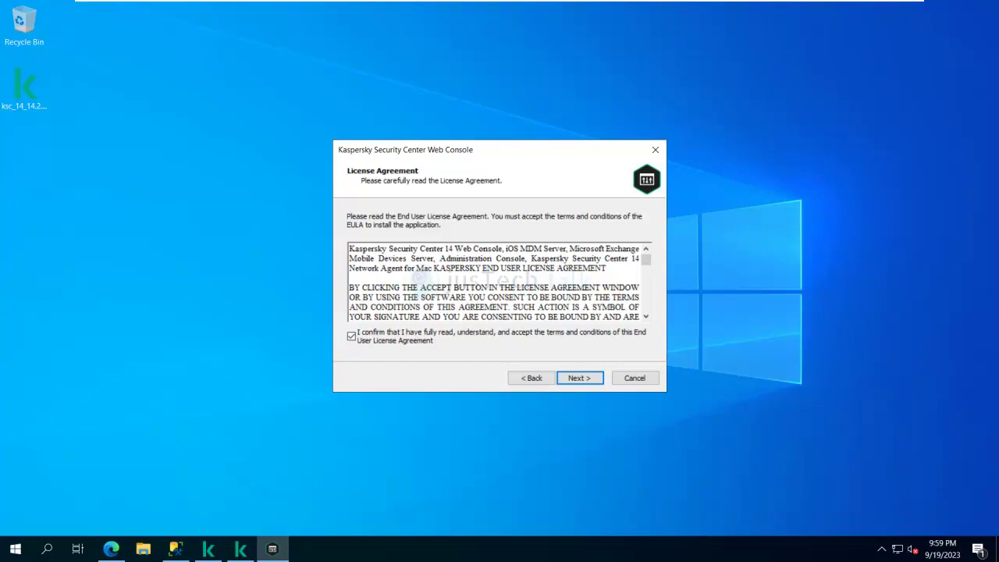
key("Return")
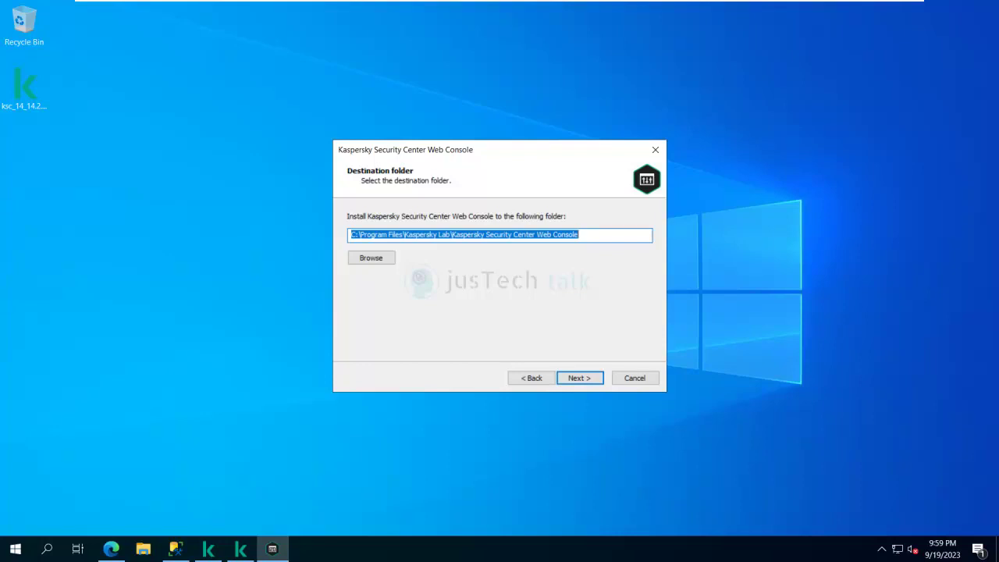
key("Return")
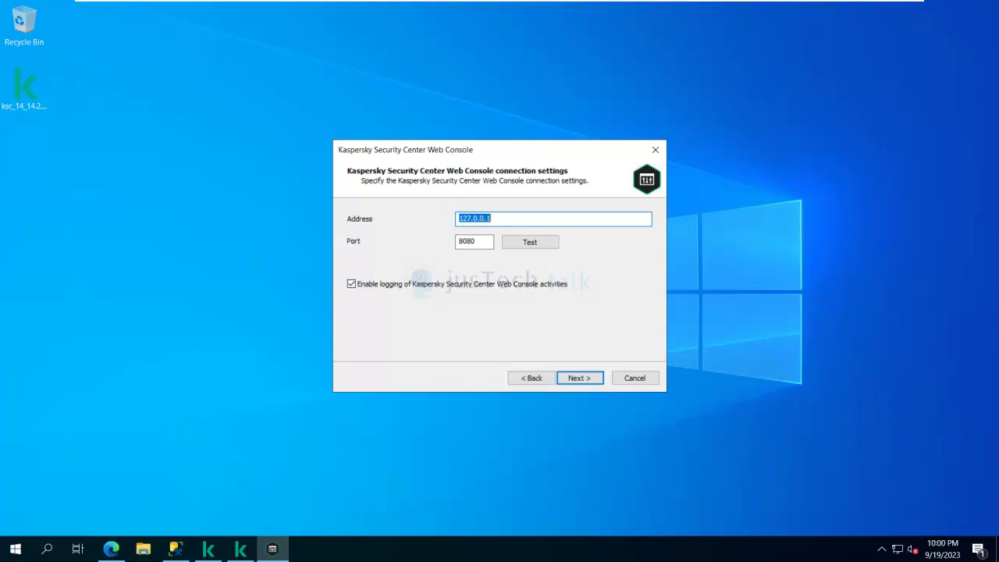
Test that port 8080 is available on 127.0.0.1.
left_click(492, 218)
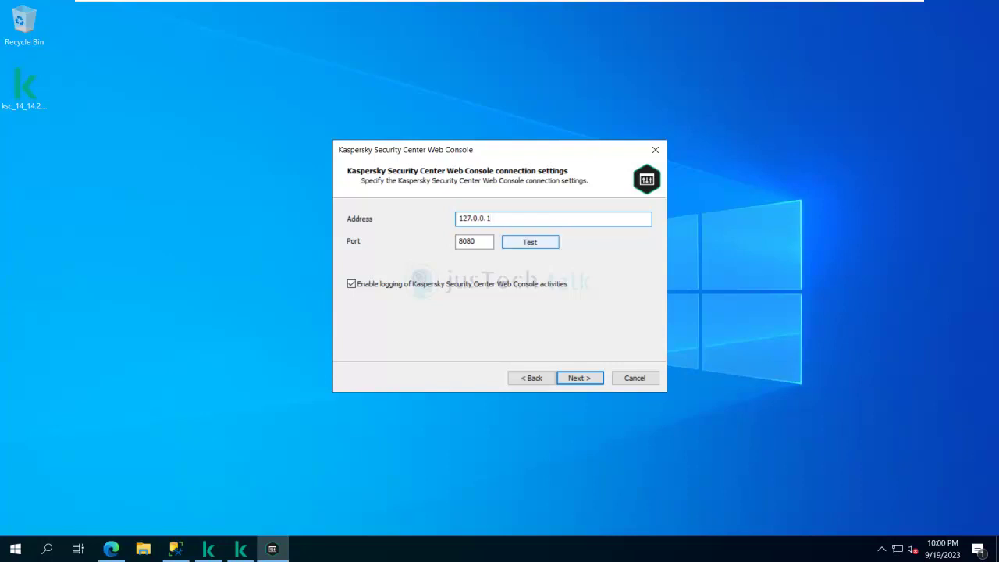
left_click(530, 242)
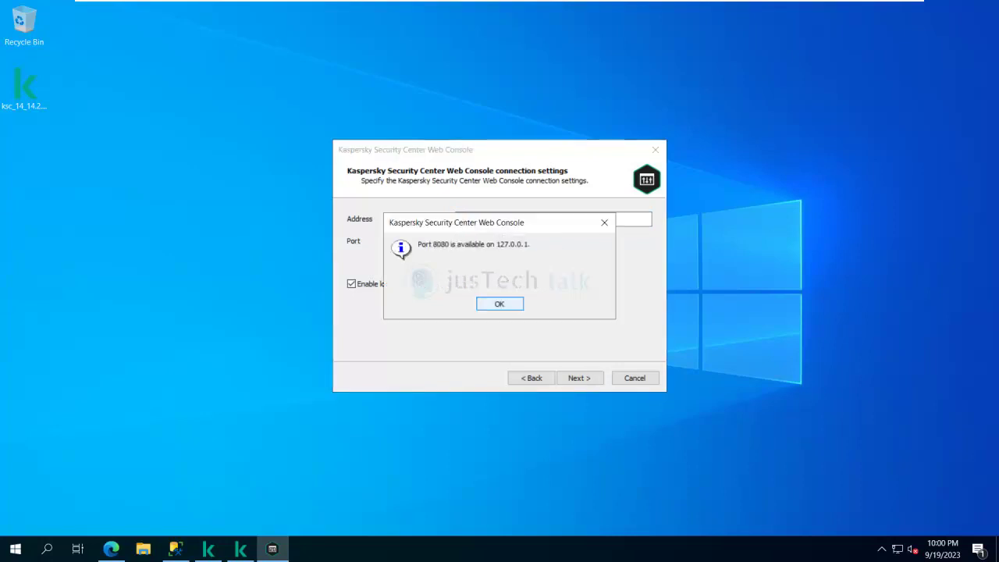
key("Return")
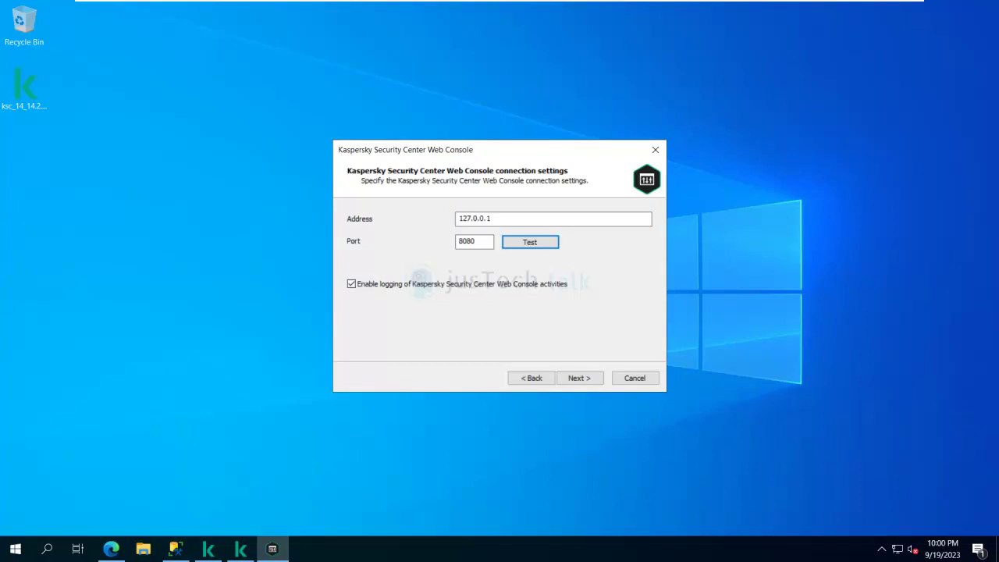
Search Windows for cmd.
left_click(16, 549)
left_click(15, 549)
key("super")
type("cmd")
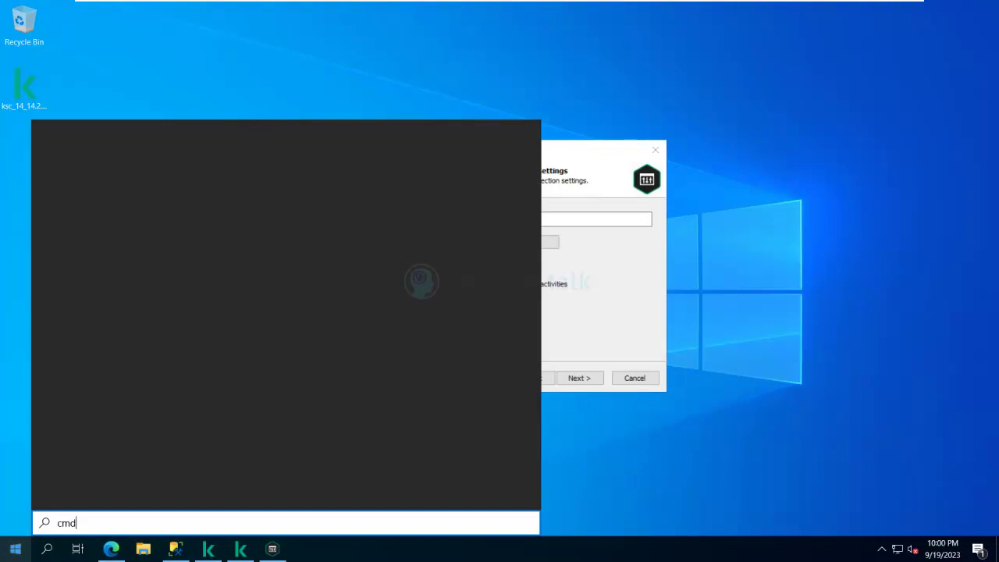
Run ipconfig in Command Prompt and copy the IPv4 address 192.168.50.11.
key("Return")
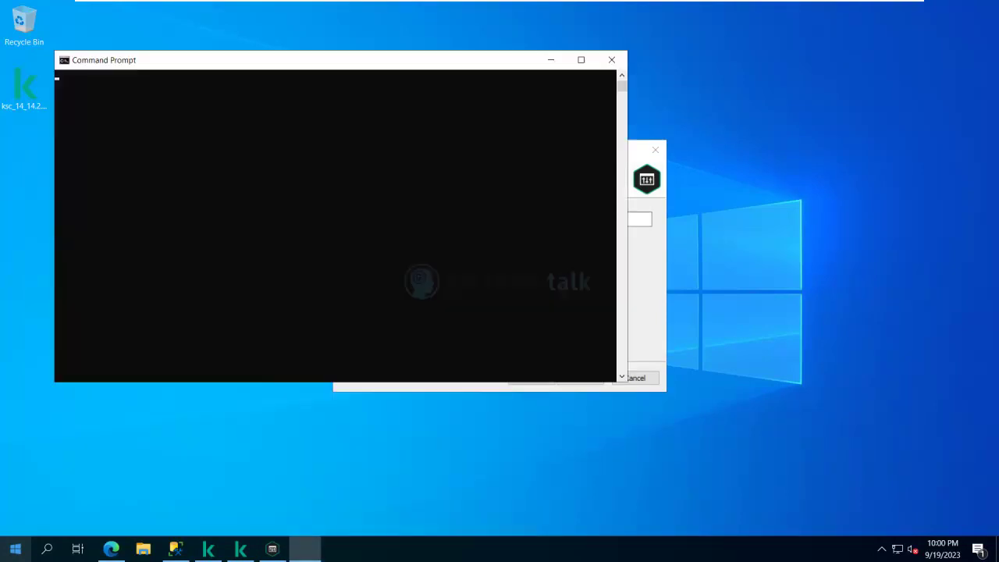
type("ipconfig")
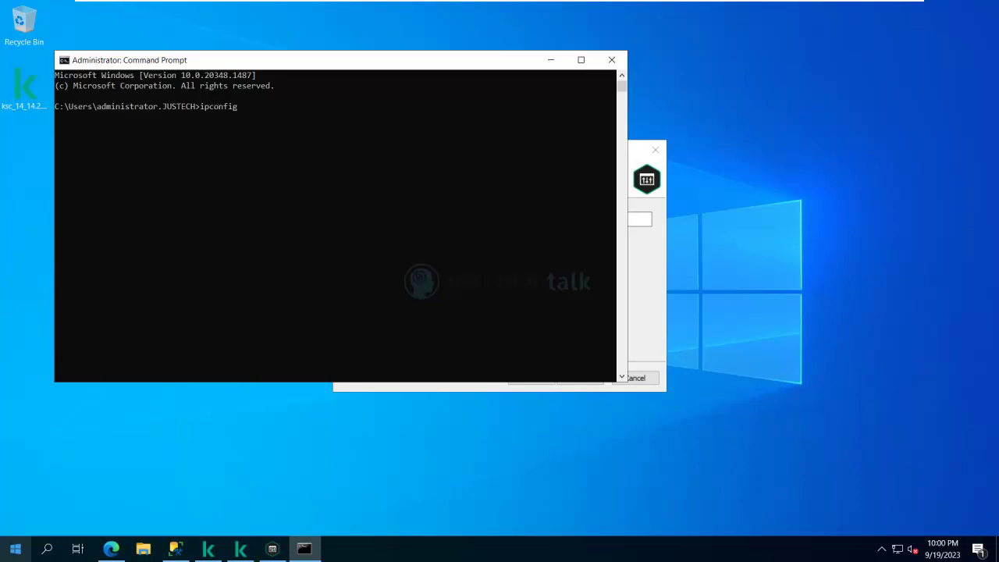
key("Return")
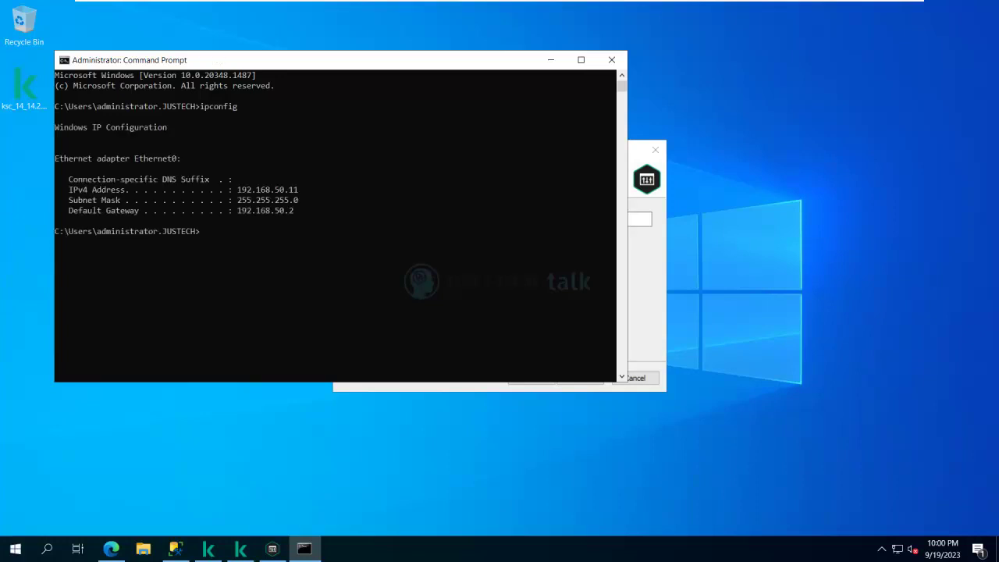
left_click_drag(299, 190, 238, 190)
key("ctrl+c")
Replace the Web Console address with 192.168.50.11, confirm port 8080 is available, and continue.
key("alt+Tab")
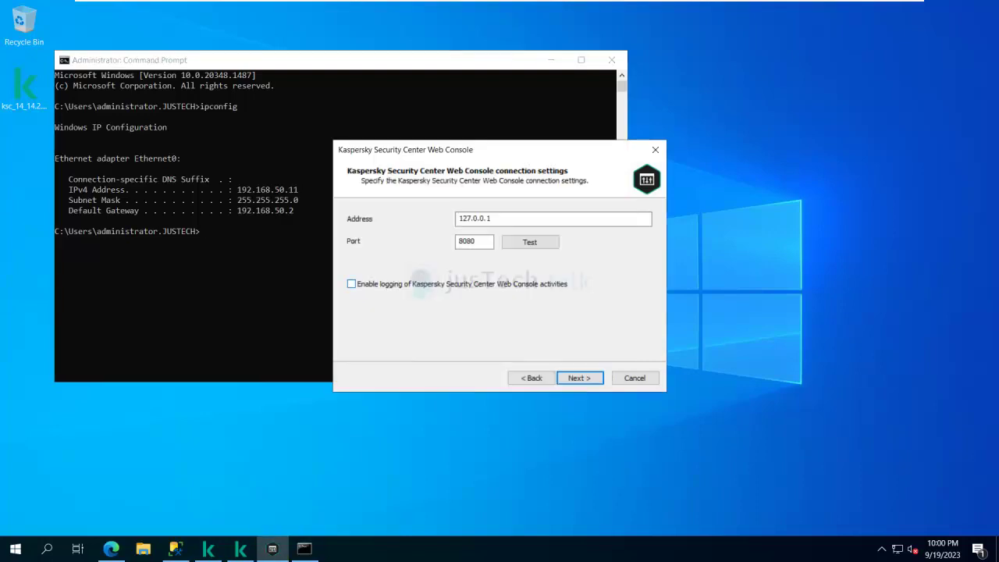
key("Tab")
key("ctrl+v")
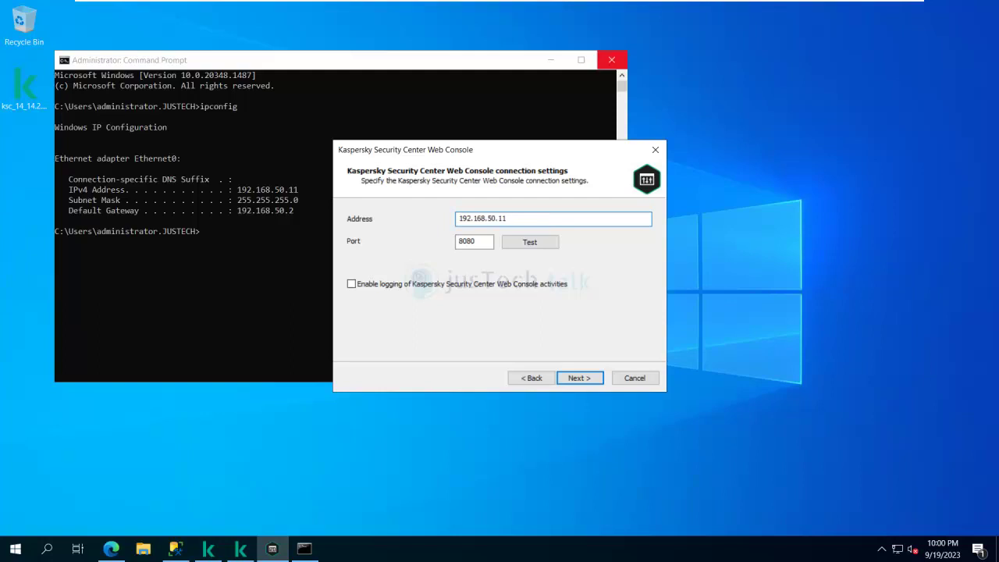
left_click(611, 60)
left_click(530, 242)
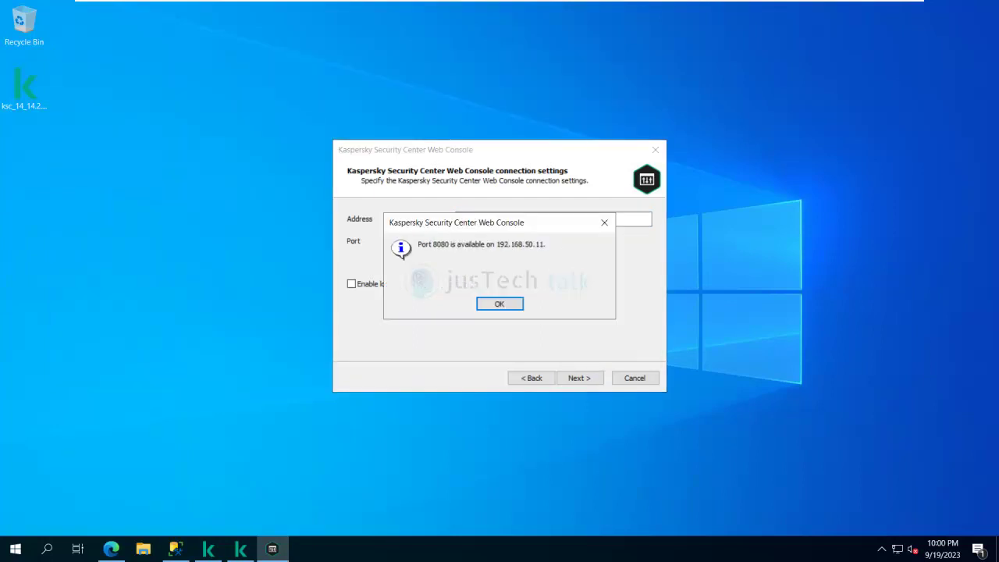
key("Return")
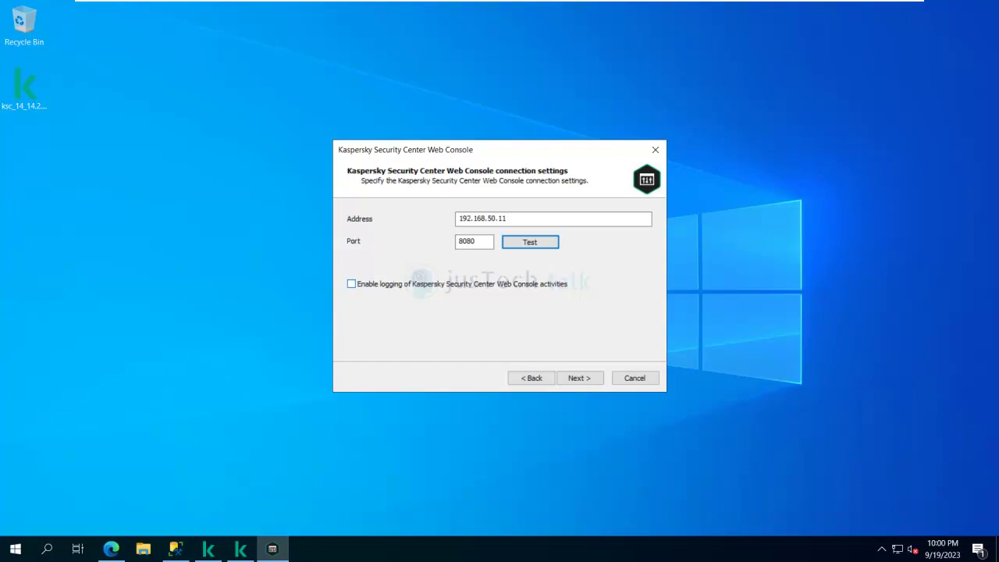
key("Tab")
key("Return")
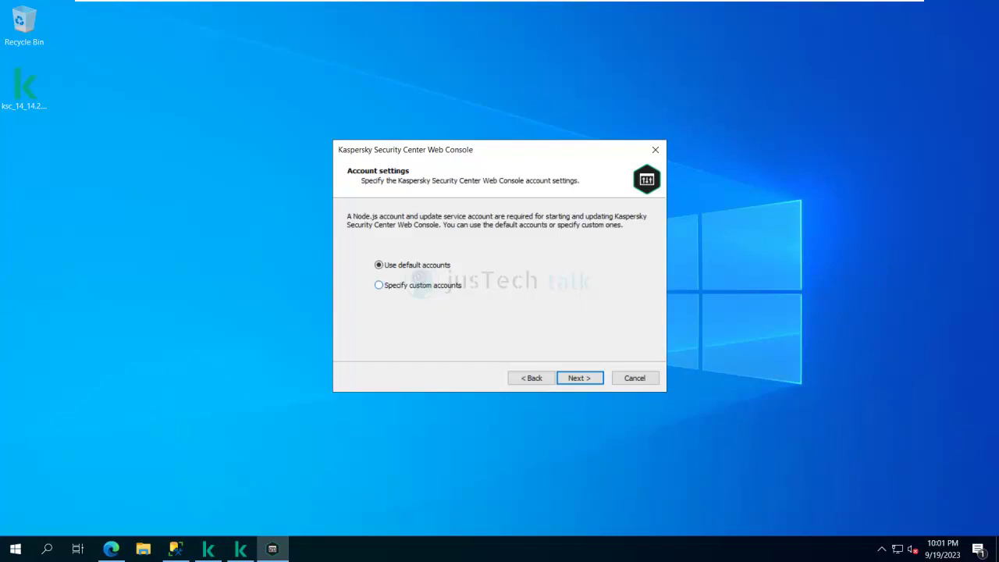
Try custom accounts, then revert to default accounts and proceed to the Client certificate page.
left_click(378, 285)
key("Return")
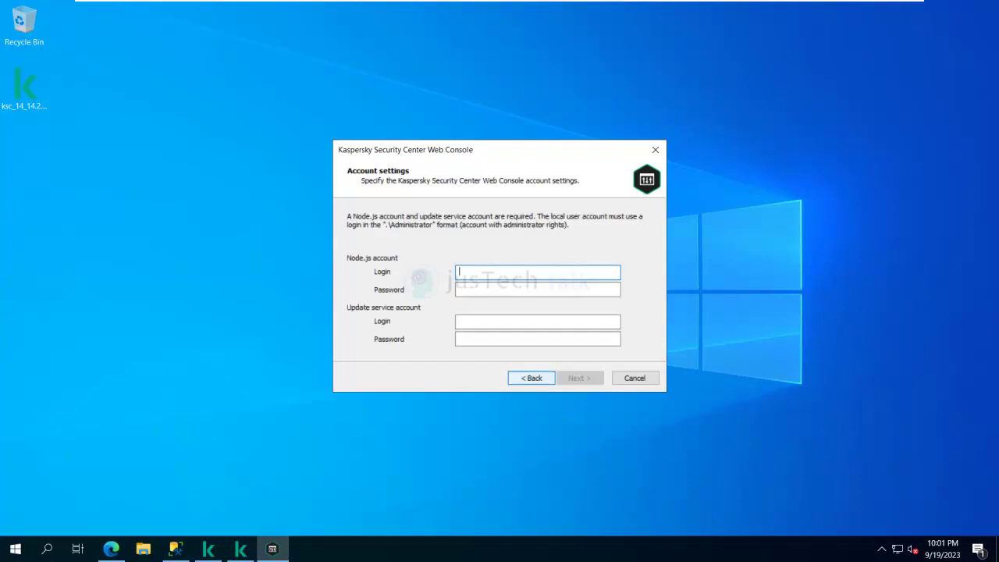
left_click(531, 378)
left_click(379, 264)
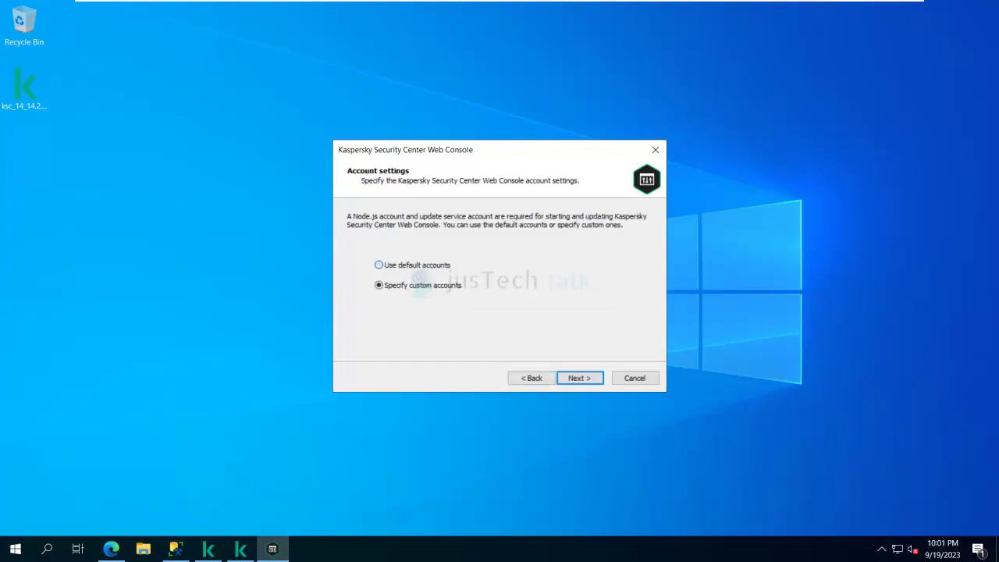
key("Return")
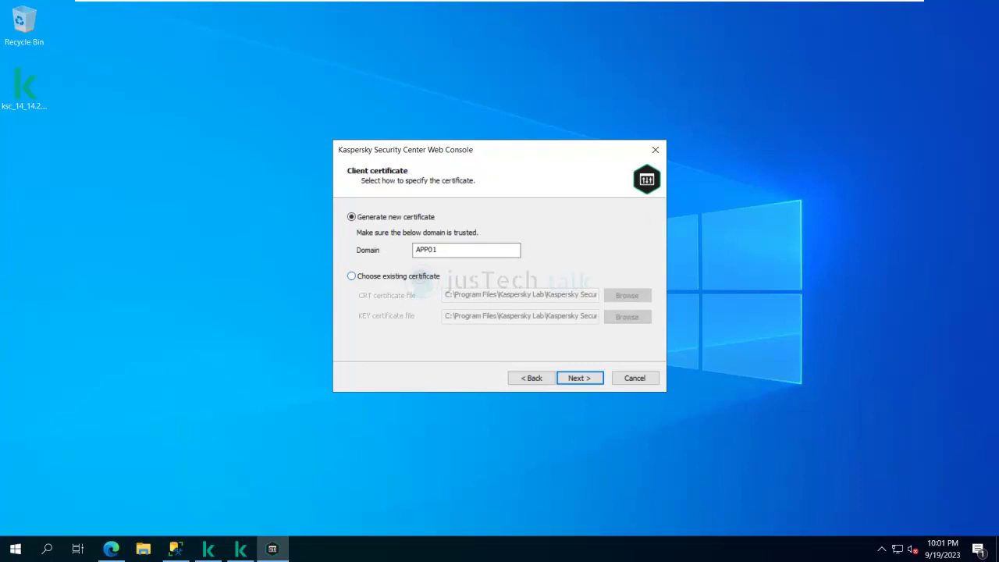
Append .justech.talk to APP01 in the certificate Domain field.
left_click(437, 250)
type(".just")
type("talk")
key("BackSpace")
key("BackSpace")
type("ch.talk")
Copy the full device name app01.justech.talk from the System About page.
left_click(16, 549)
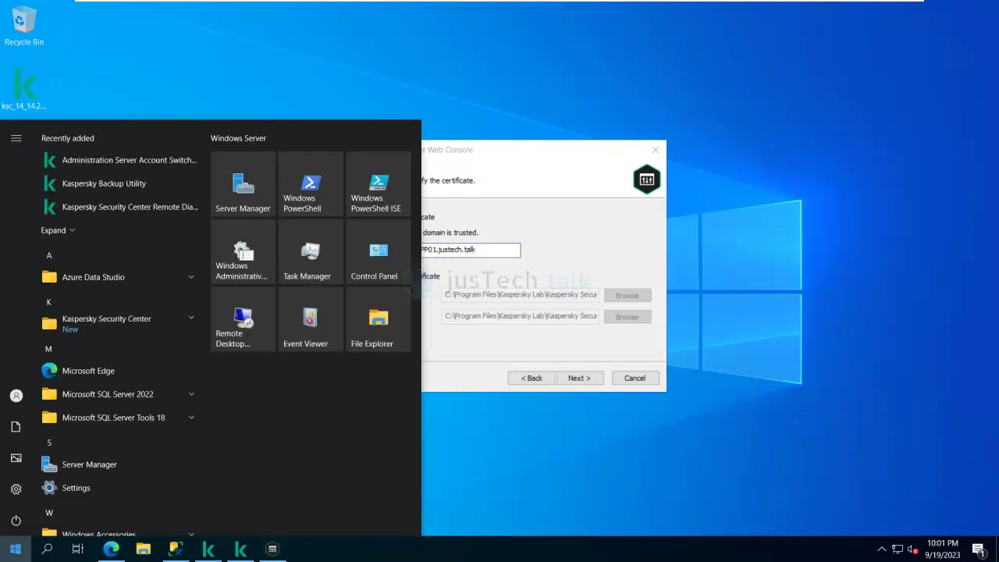
right_click(15, 549)
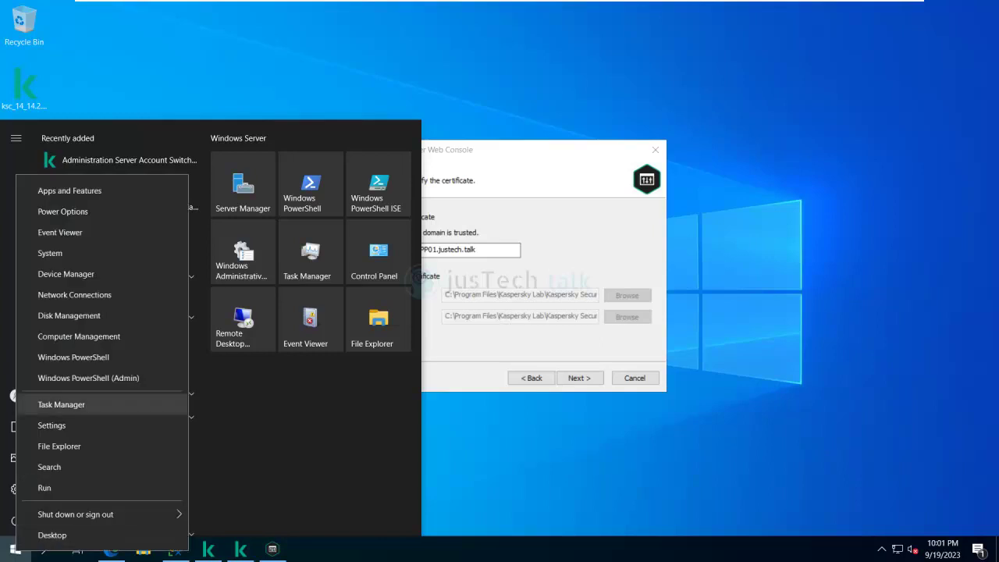
left_click(50, 253)
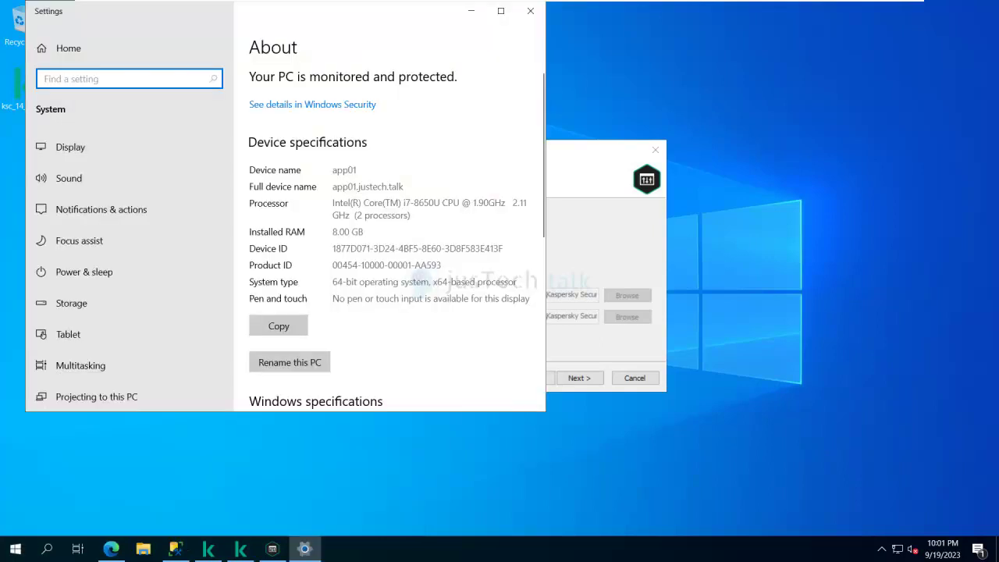
left_click_drag(405, 187, 332, 186)
key("ctrl+c")
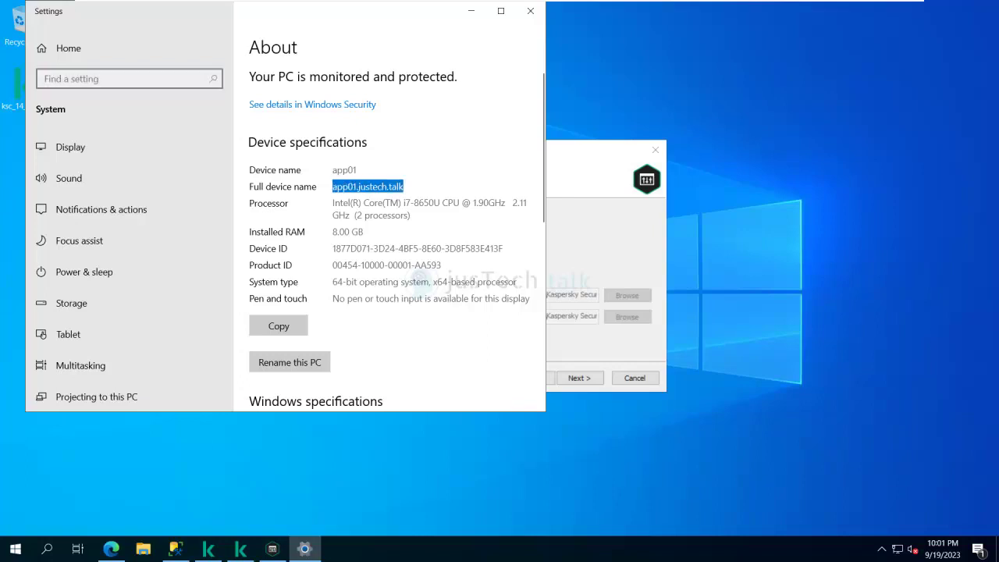
Paste app01.justech.talk as the certificate domain, close Settings, and continue.
key("alt+Tab")
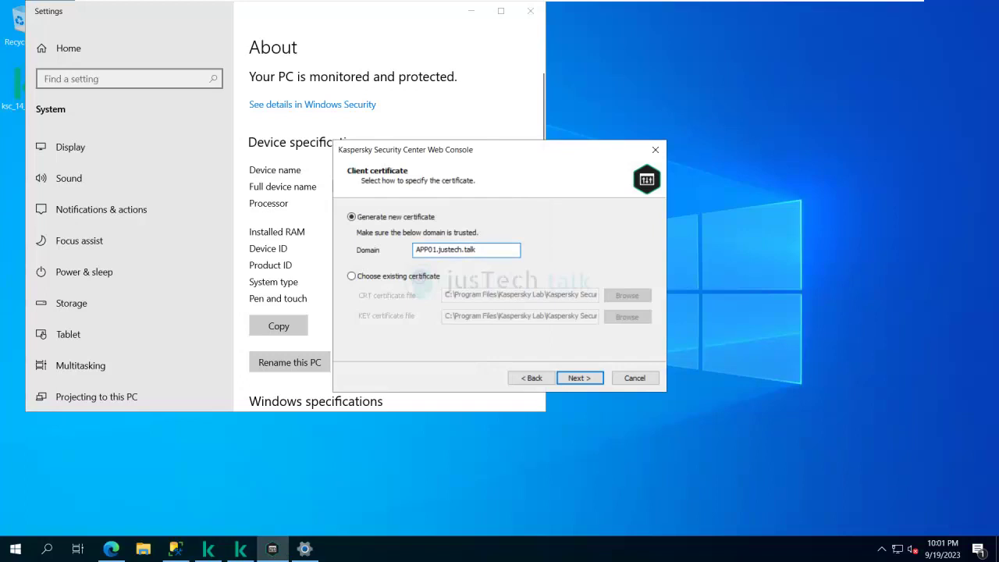
key("ctrl+a")
key("ctrl+v")
left_click(530, 10)
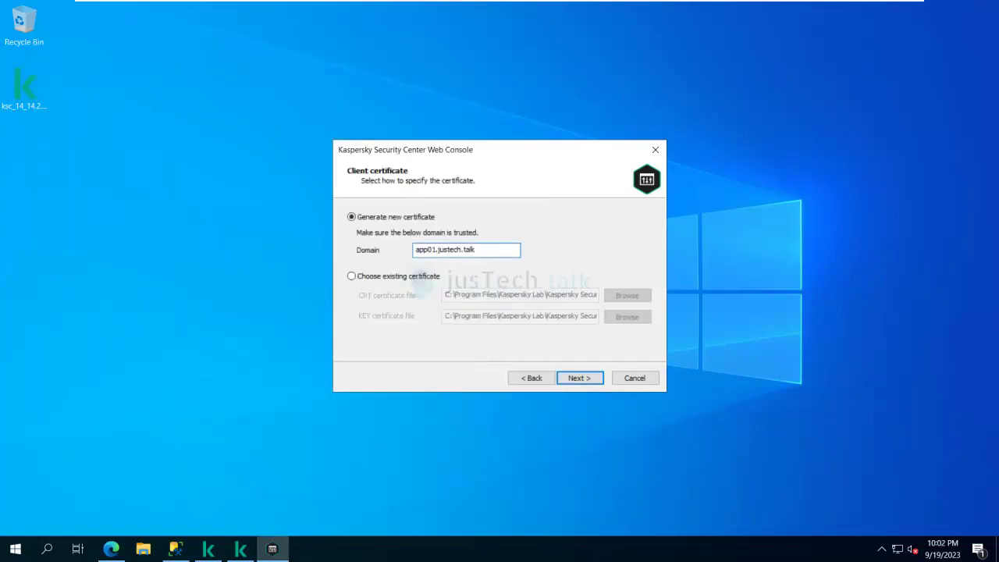
key("Return")
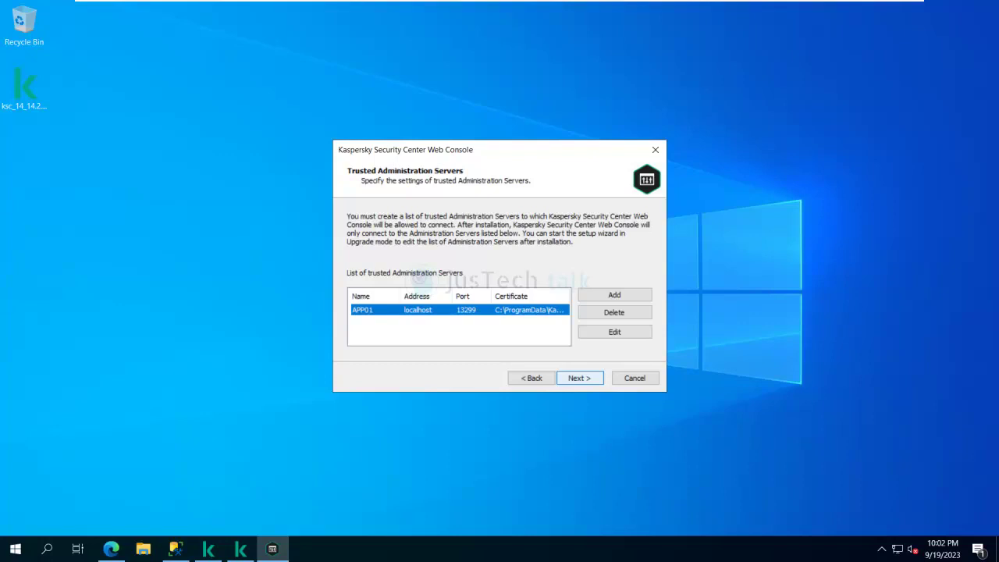
Enable Install Identity and Access Manager (ports 4445, 2444, 2445) and advance to the Install page.
key("Return")
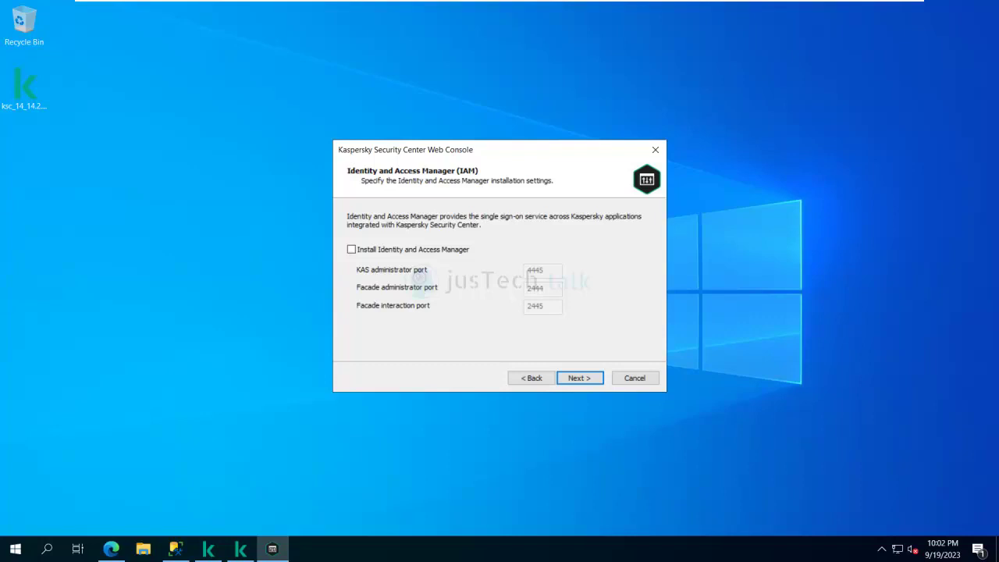
left_click(351, 249)
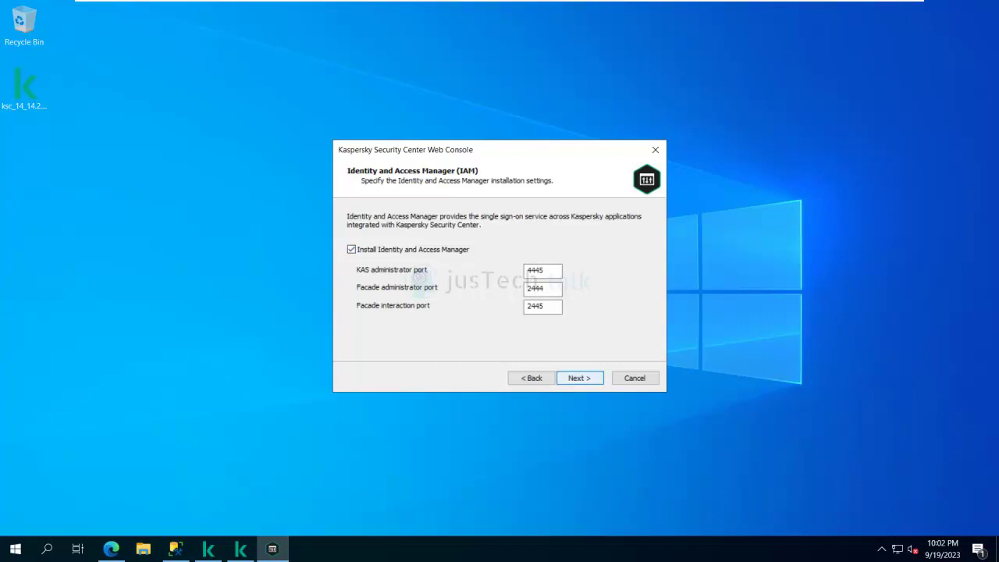
key("Return")
key("Return")
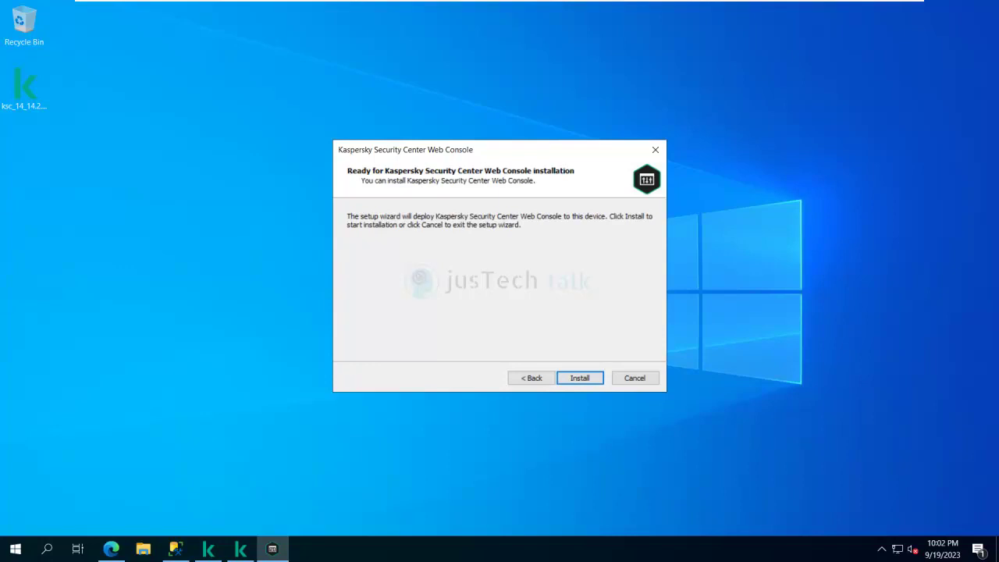
Install the Web Console, then finish both setups with the MMC Administration Console set to launch.
key("Return")
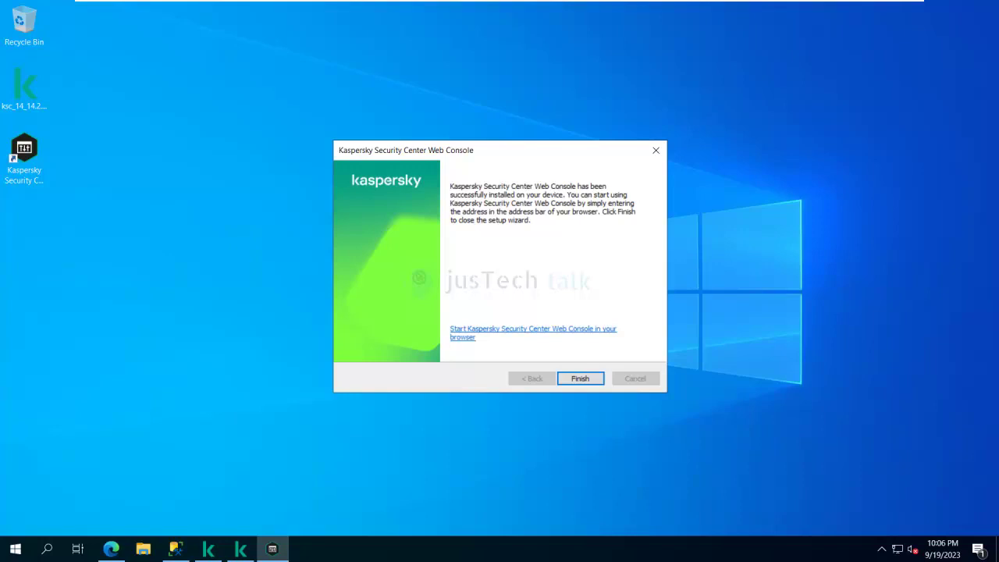
key("Return")
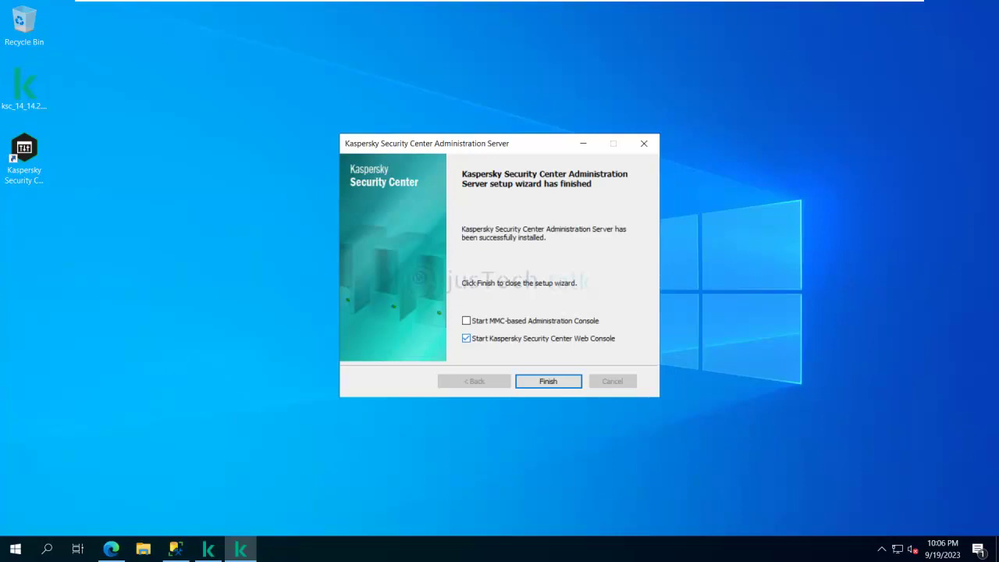
left_click(466, 320)
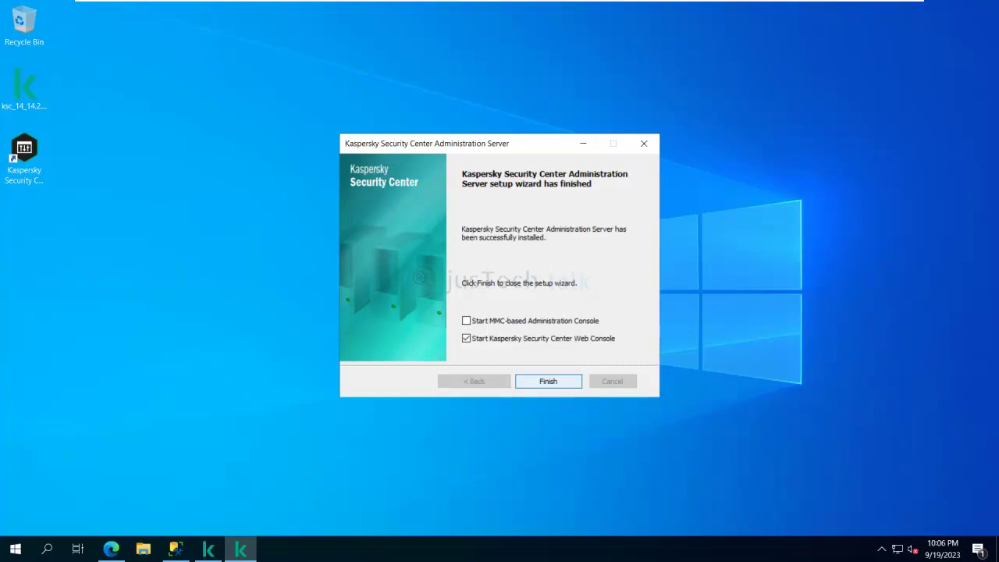
key("Return")
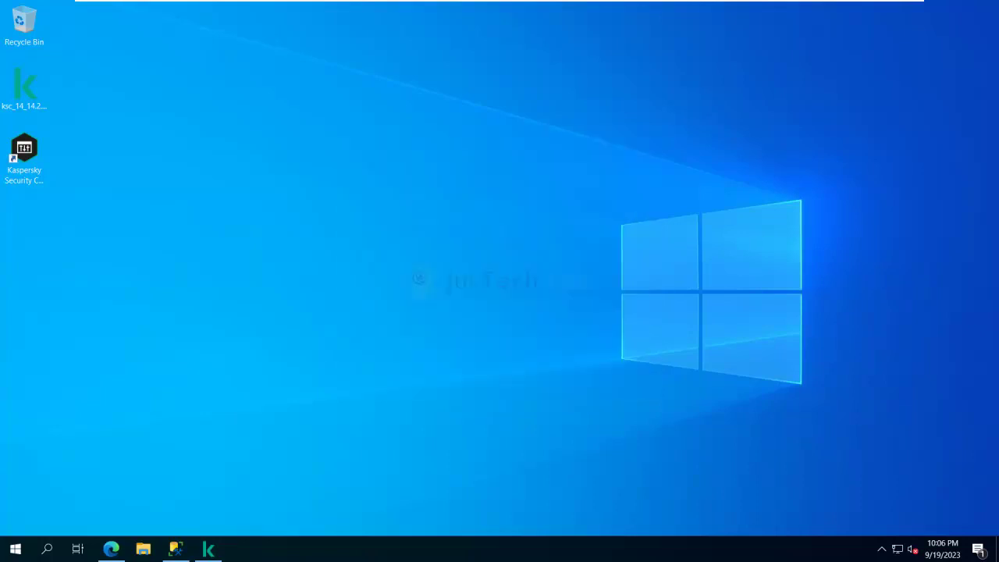
Try loading app01.justech.talk in the address bar, then return to the 127.0.0.1:8080 warning page.
left_click(24, 90)
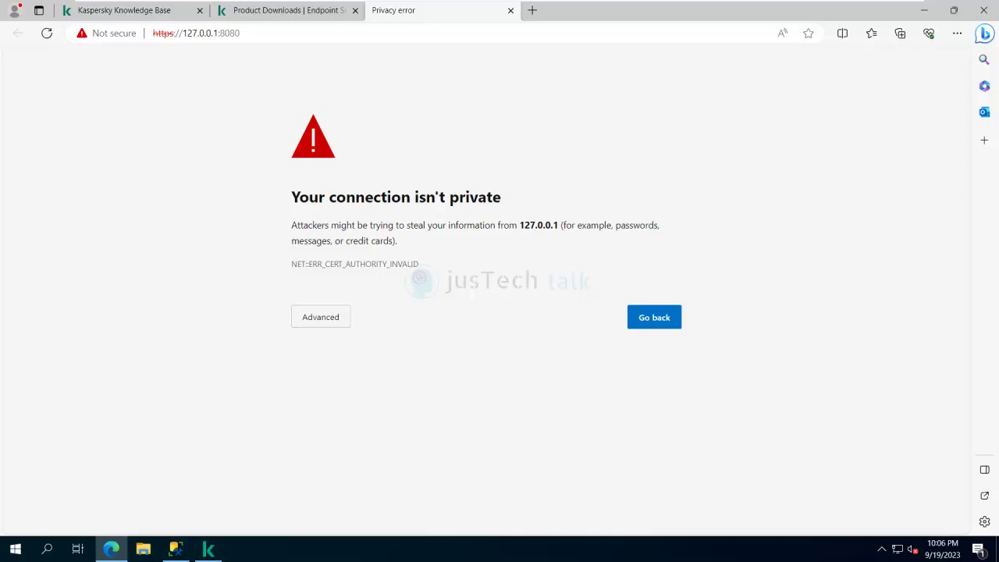
left_click_drag(182, 33, 239, 33)
type("ap")
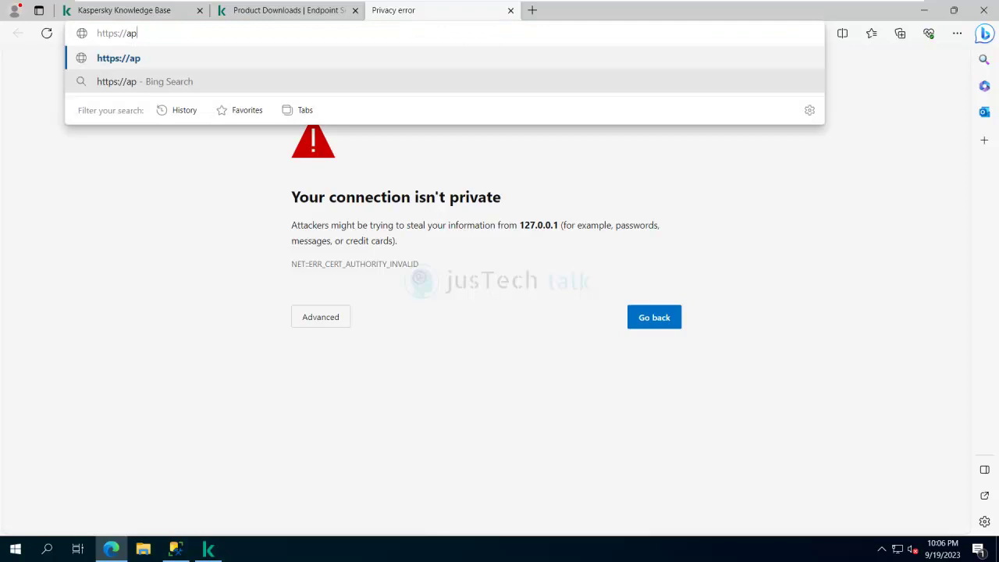
type("p01.justech.ta")
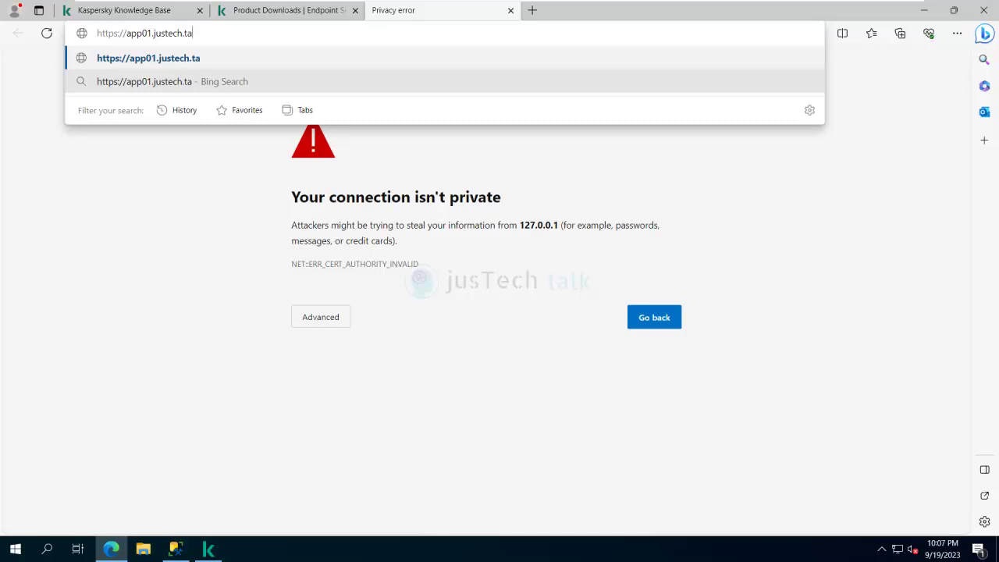
type("lk")
key("Return")
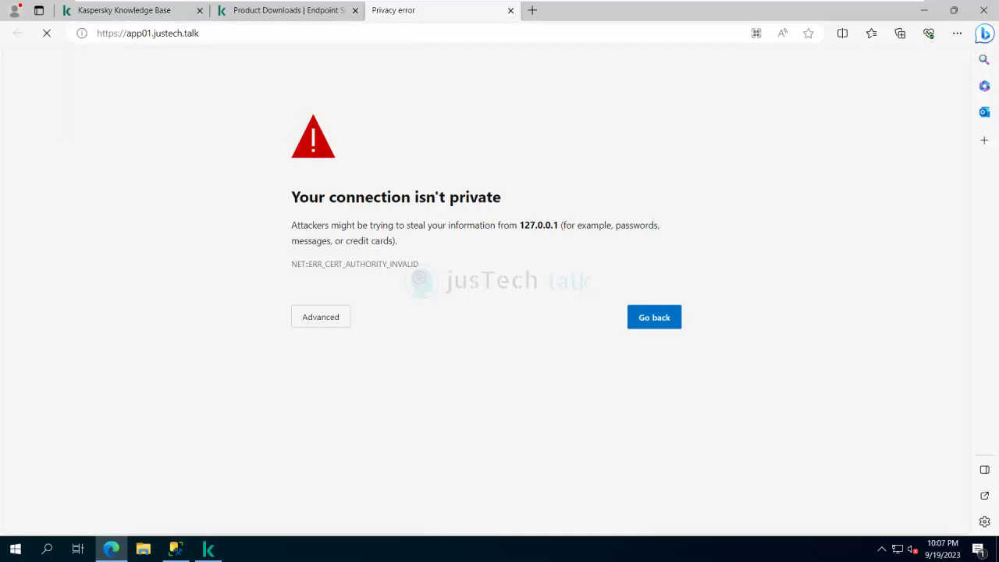
key("alt+Left")
key("alt+Left")
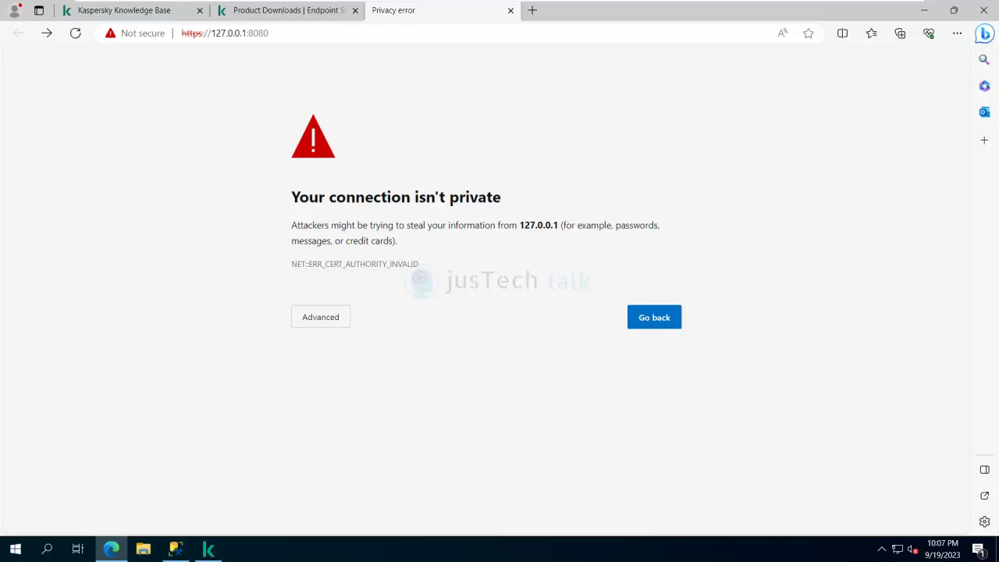
Replace 127.0.0.1 with app01.justech.talk keeping port 8080, and expand the certificate warning details.
key("ctrl+l")
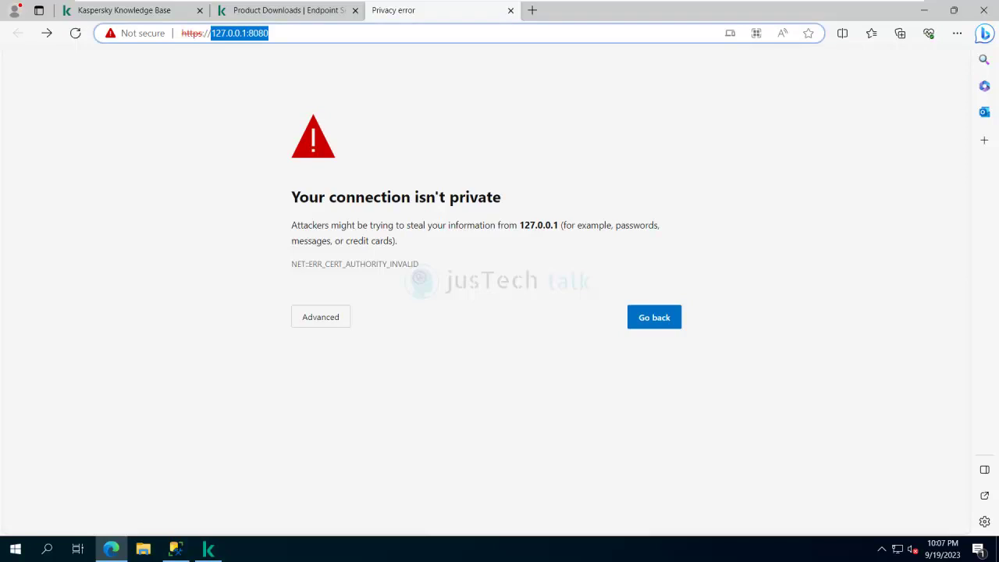
left_click(246, 33)
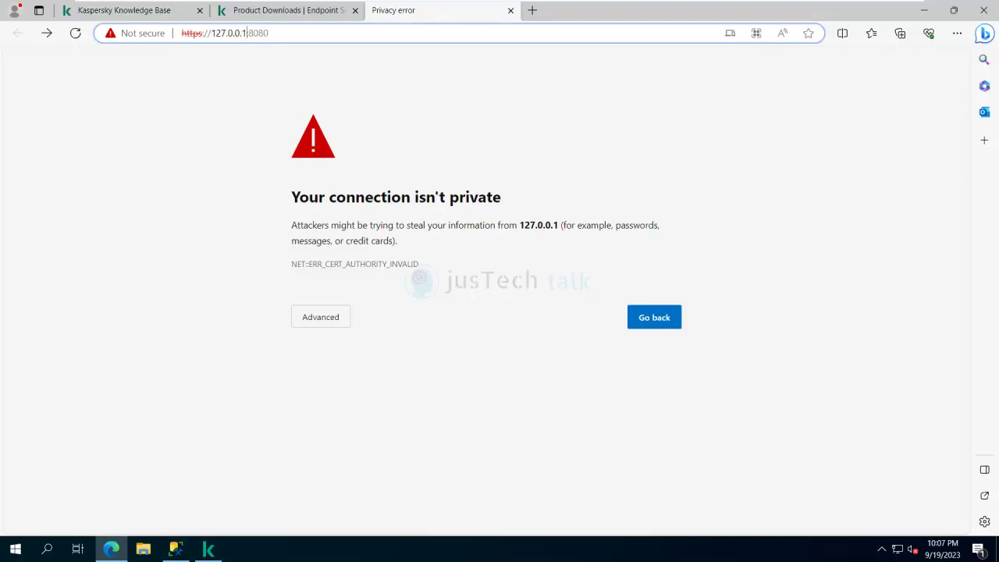
left_click_drag(246, 33, 211, 33)
key("ctrl+v")
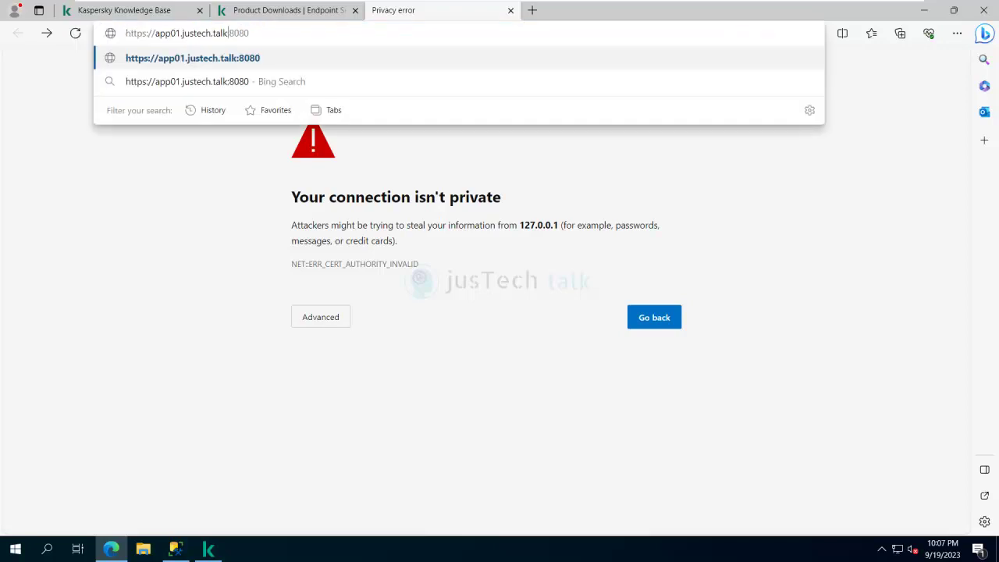
key("Return")
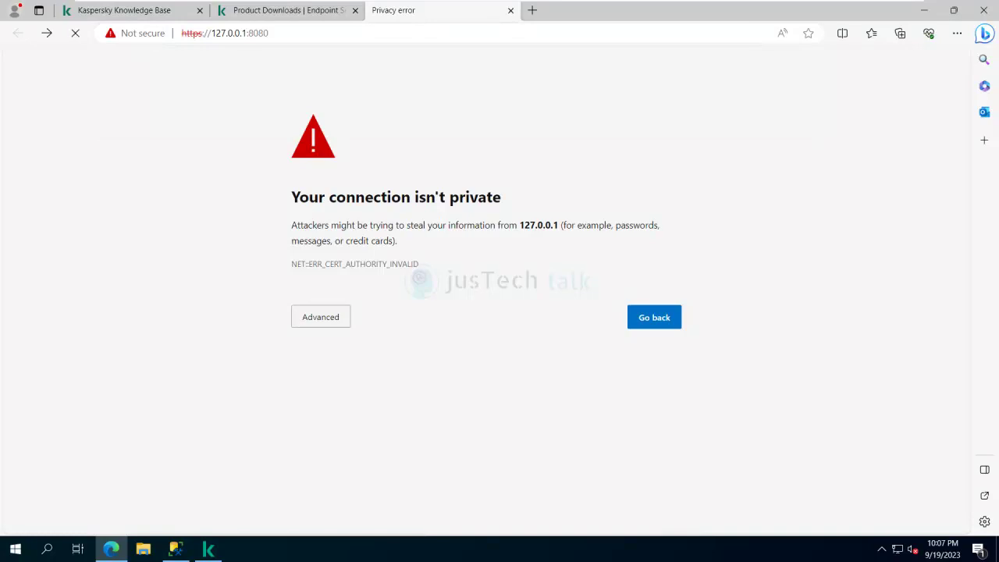
left_click(320, 317)
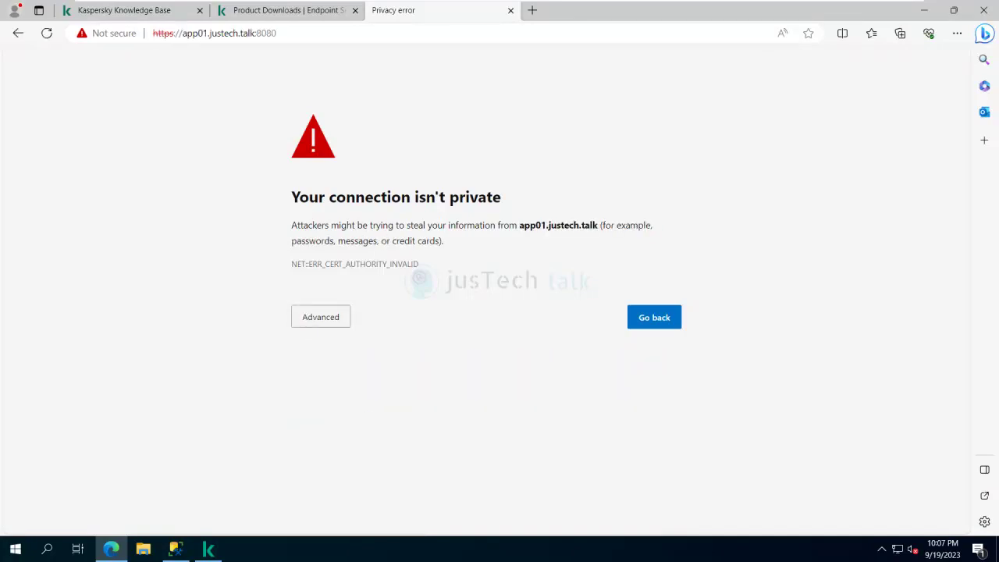
left_click(320, 317)
Continue past the certificate warning and sign in to the Web Console as administrator.
left_click(363, 417)
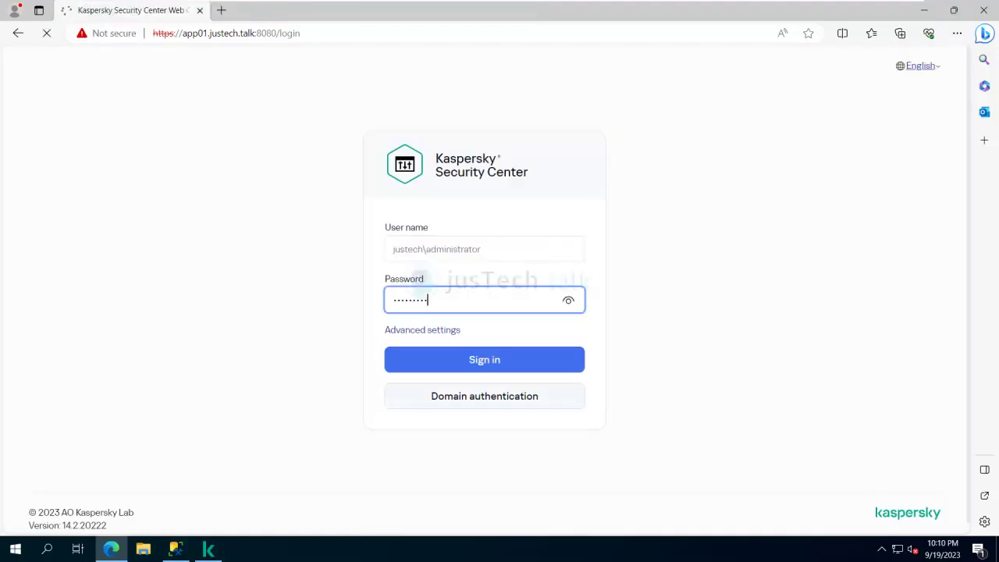
key("Return")
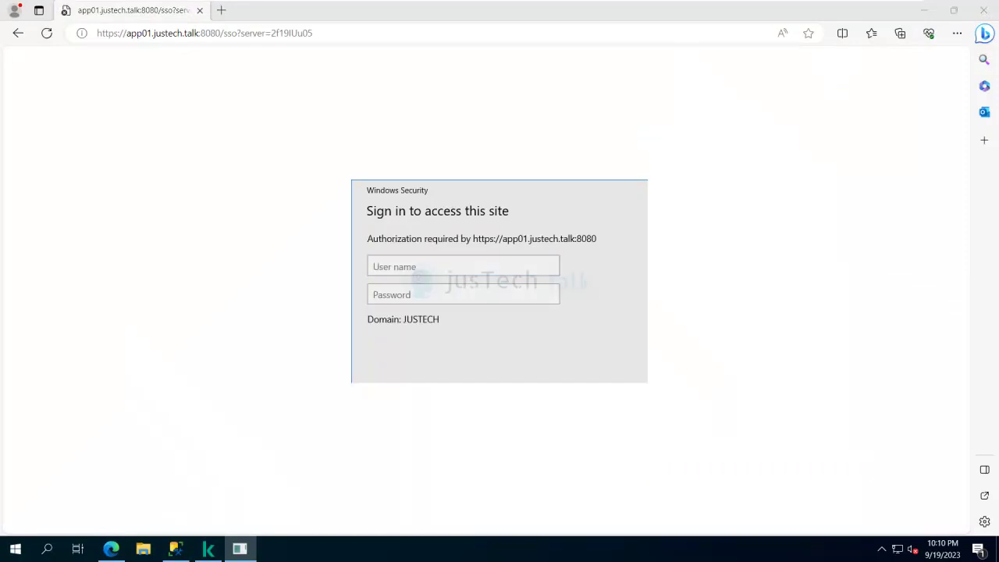
type("administrator")
key("Tab")
key("Return")
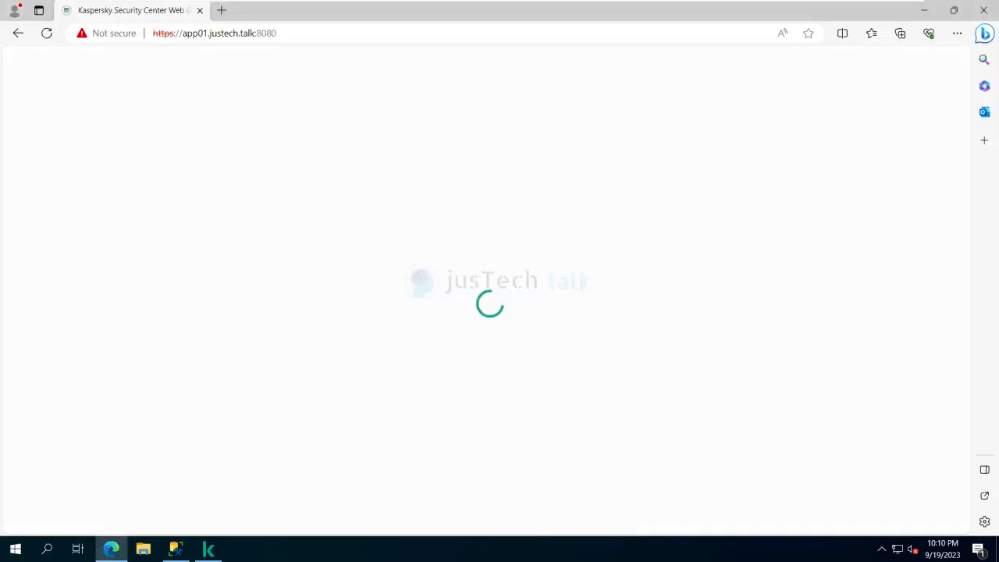
Check the KAV database in SQL Server Management Studio, then return to the Web Console.
mouse_move(176, 549)
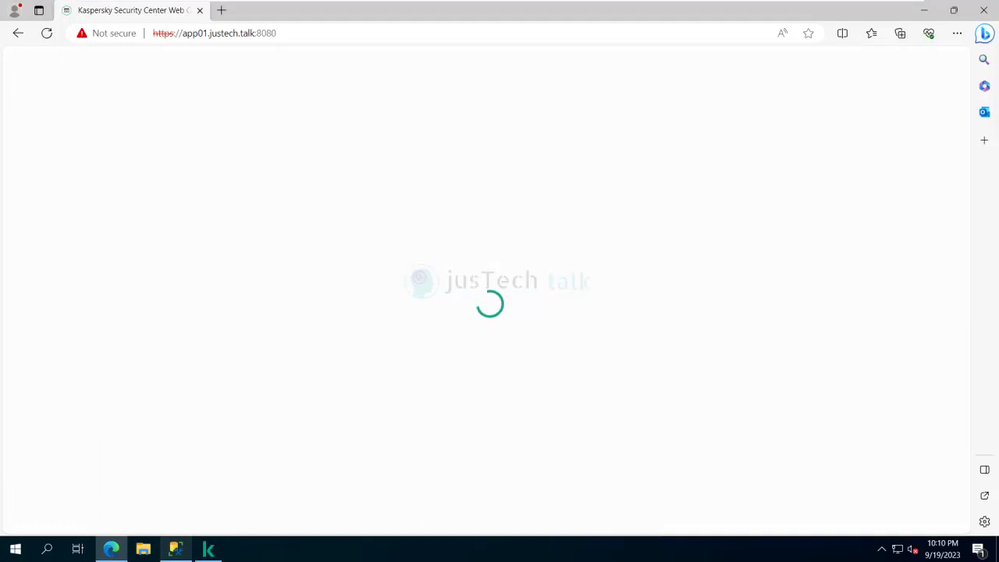
left_click(176, 549)
left_click(21, 120)
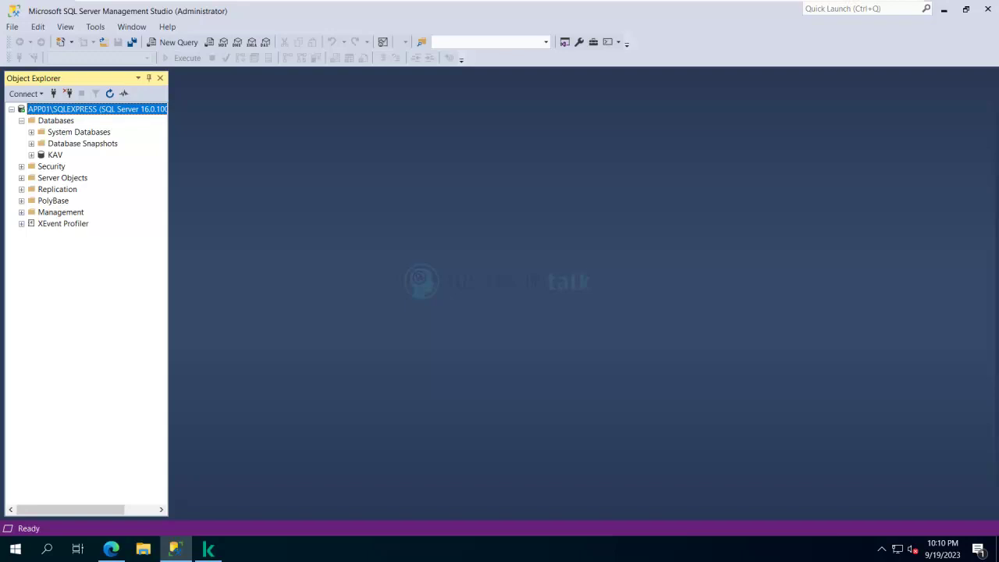
left_click(176, 548)
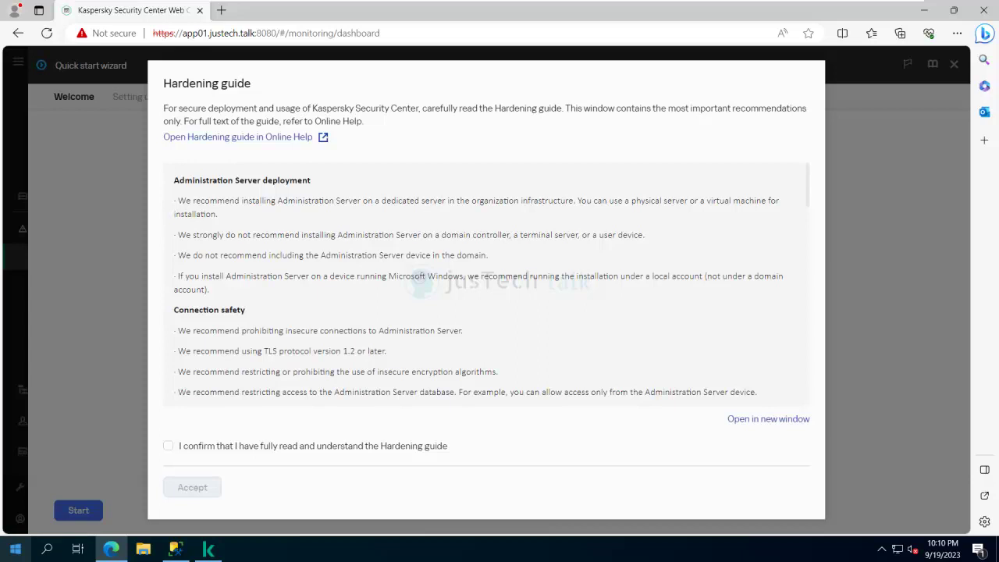
Launch the Services console with services.msc from the Run box.
right_click(15, 548)
left_click(37, 492)
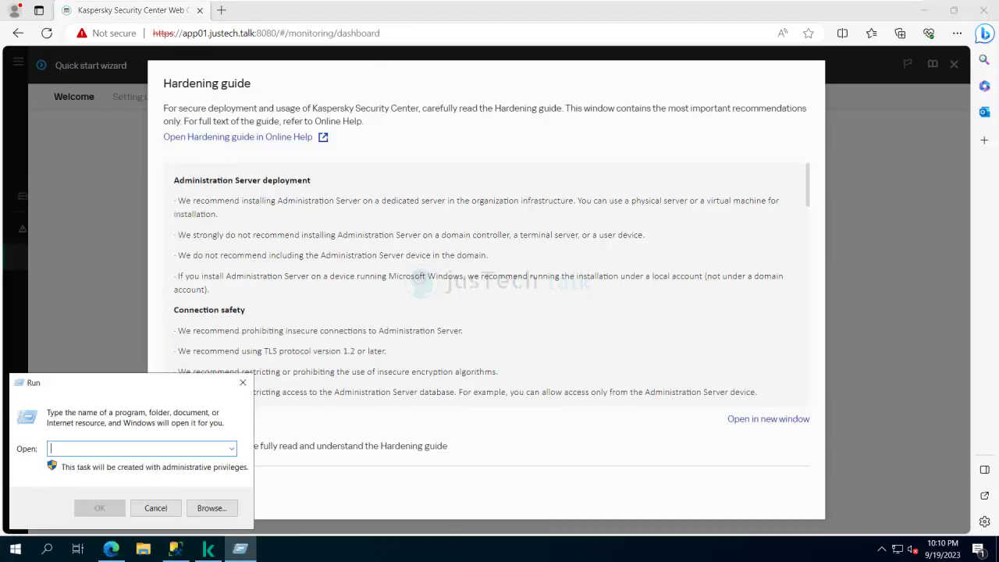
type("servic")
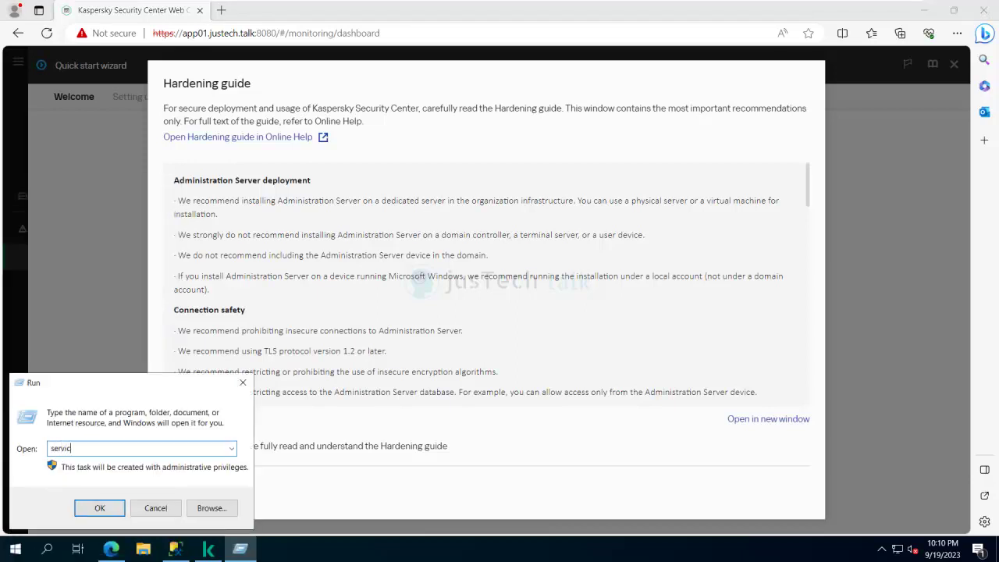
type("es.msc")
key("Return")
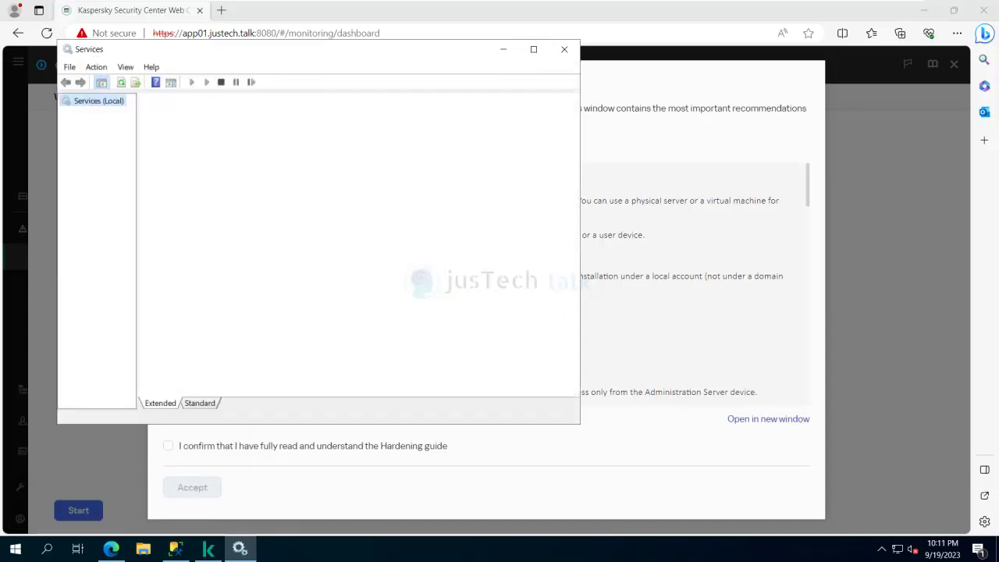
Maximize Services, find the Kaspersky services and widen the Name column to read them.
left_click(533, 50)
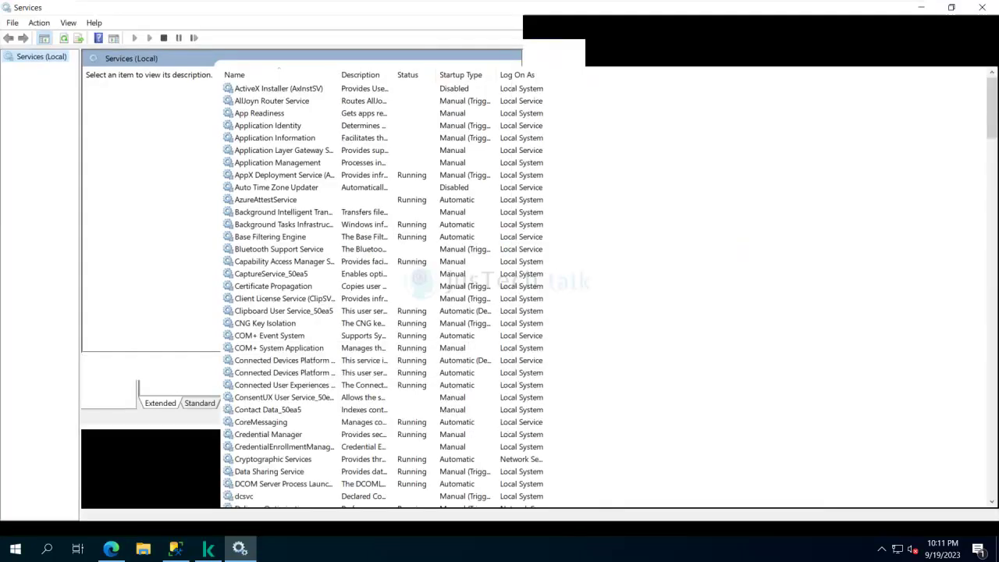
left_click(271, 273)
key("k")
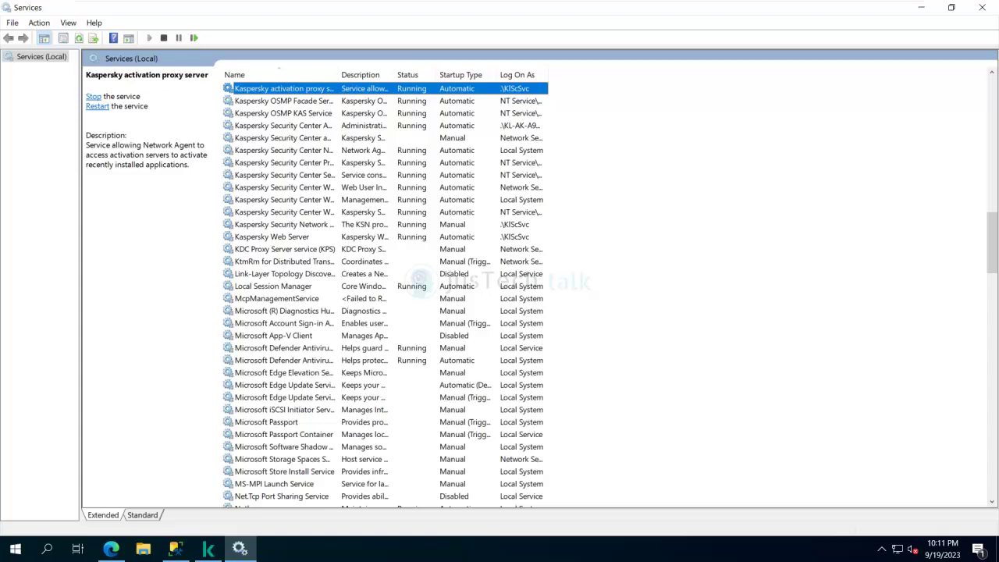
left_click_drag(338, 74, 544, 74)
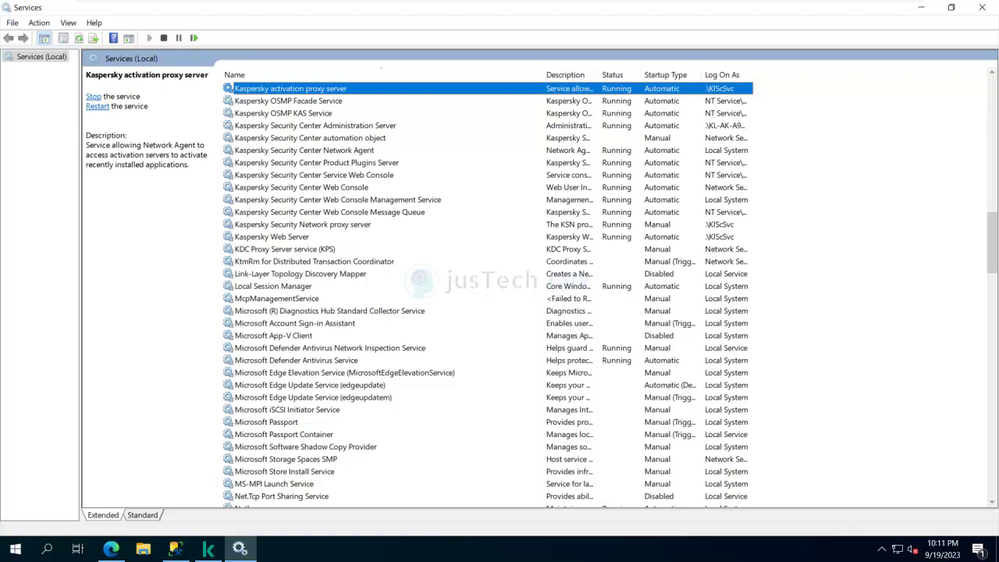
key("alt+Tab")
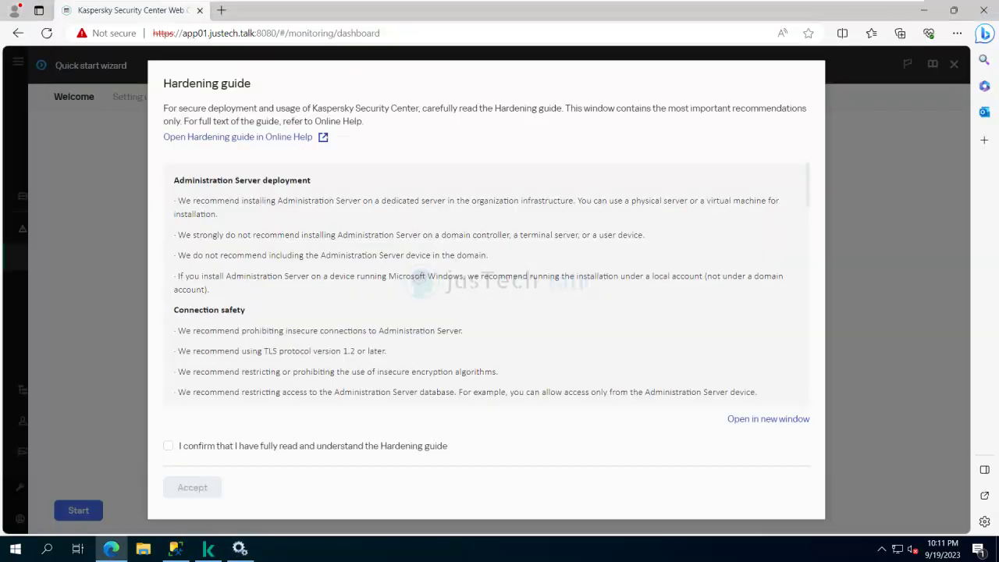